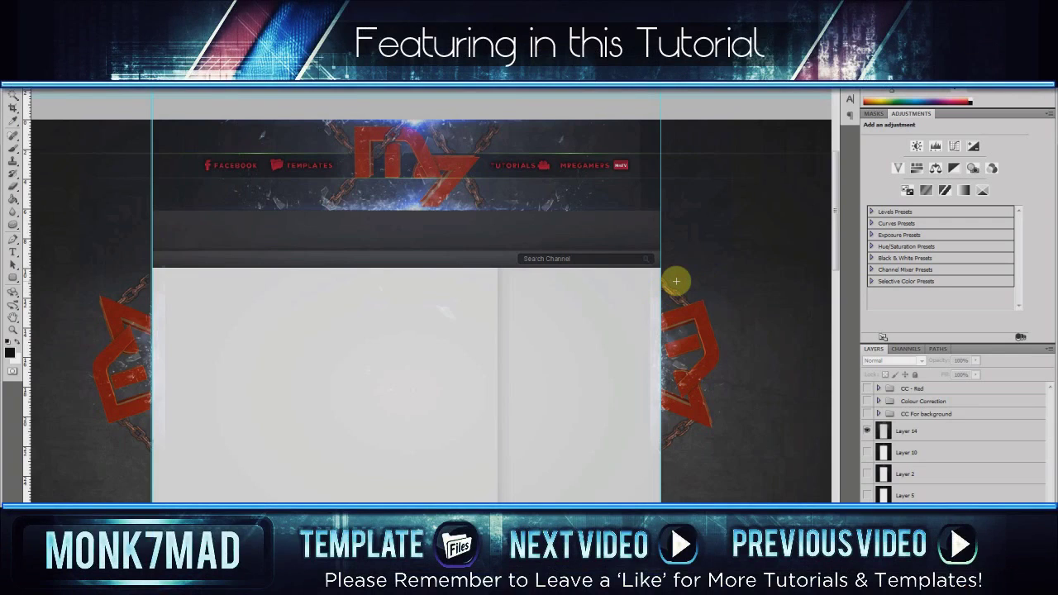
# Compare the colour variants by showing Layer 14, Layer 10, Layer 2 and Layer 5 one at a time
pyautogui.click(867, 431)
pyautogui.click(867, 452)
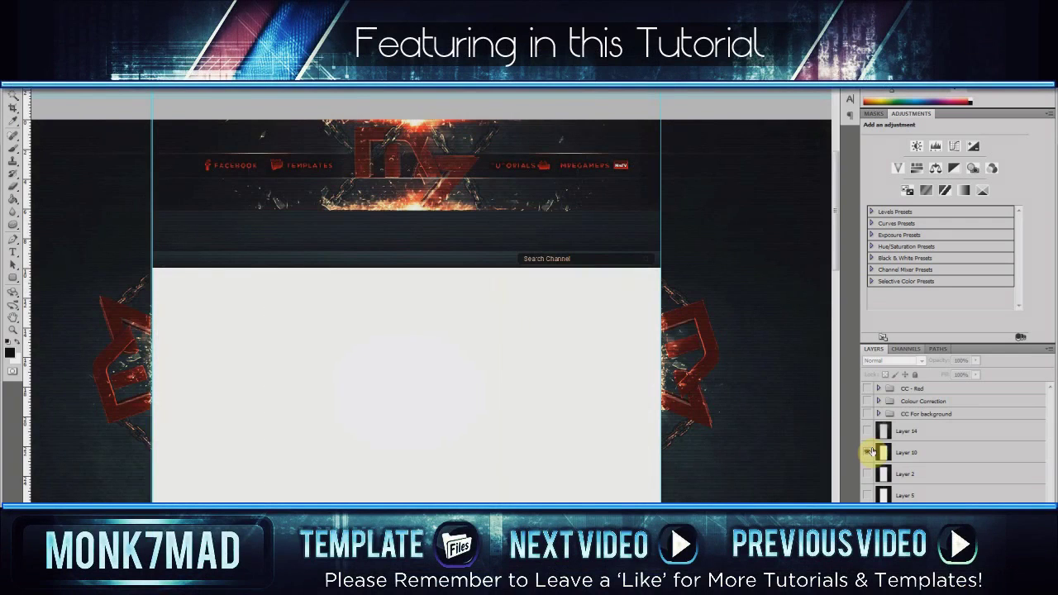
pyautogui.click(867, 452)
pyautogui.click(867, 473)
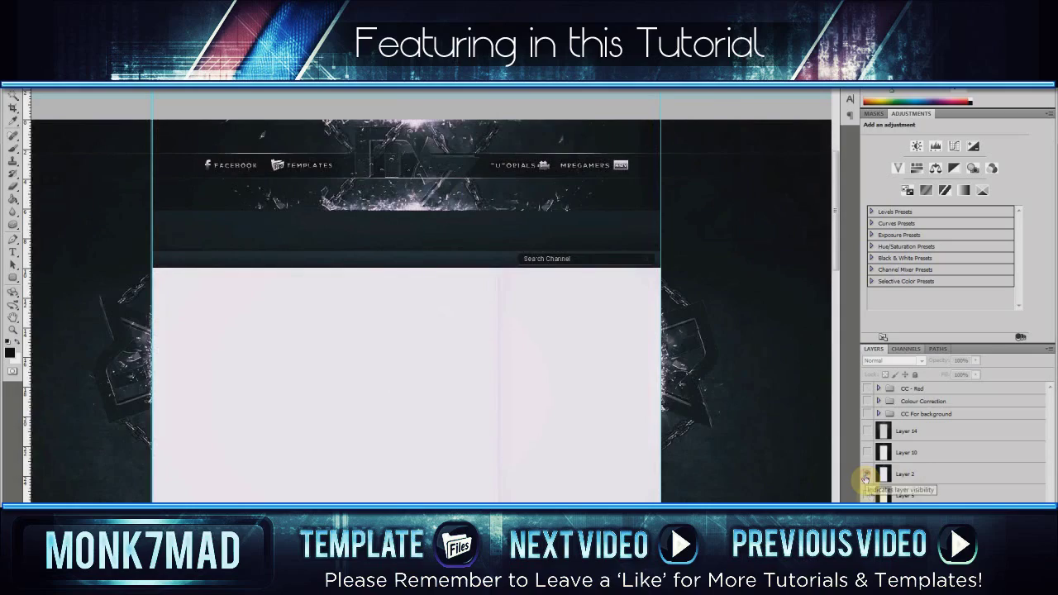
pyautogui.click(867, 474)
pyautogui.click(868, 494)
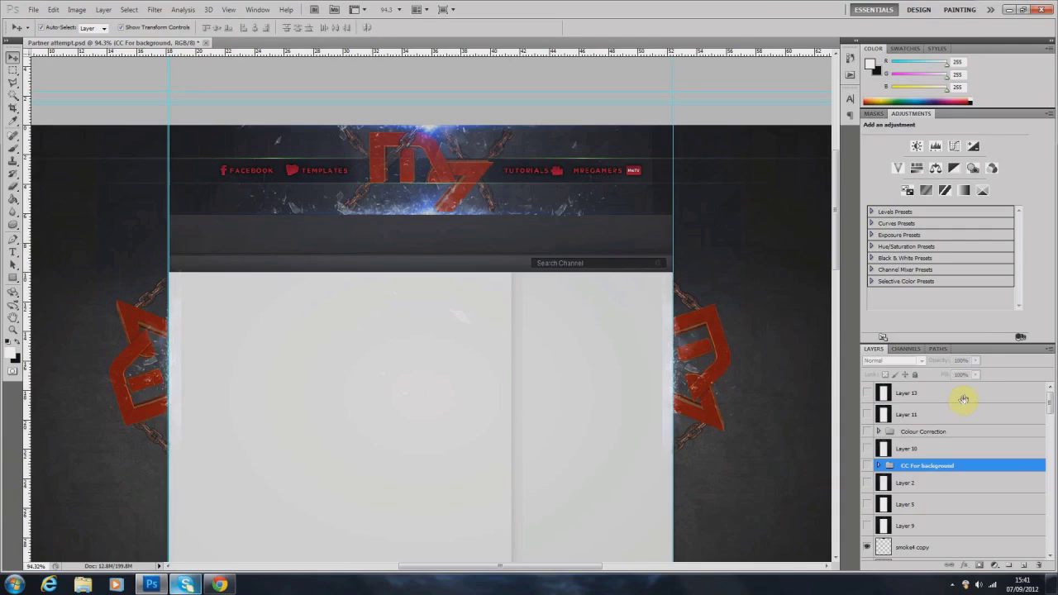
# Add a new layer above Layer 13 and stamp all visible artwork into it as a merged copy
pyautogui.click(962, 394)
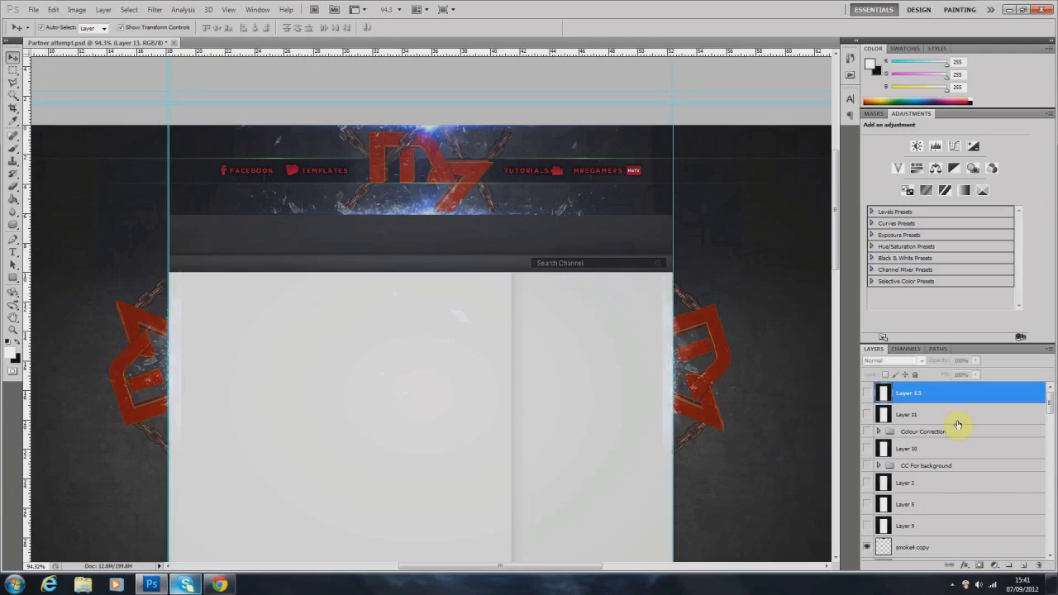
pyautogui.click(1025, 567)
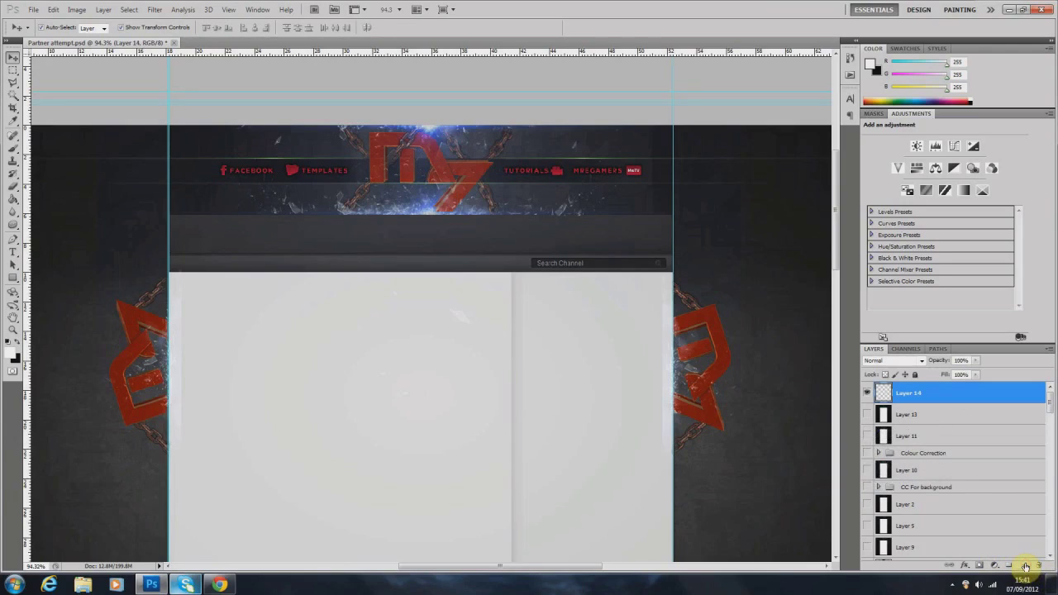
pyautogui.hotkey('ctrl', 'alt', 'shift', 'e')
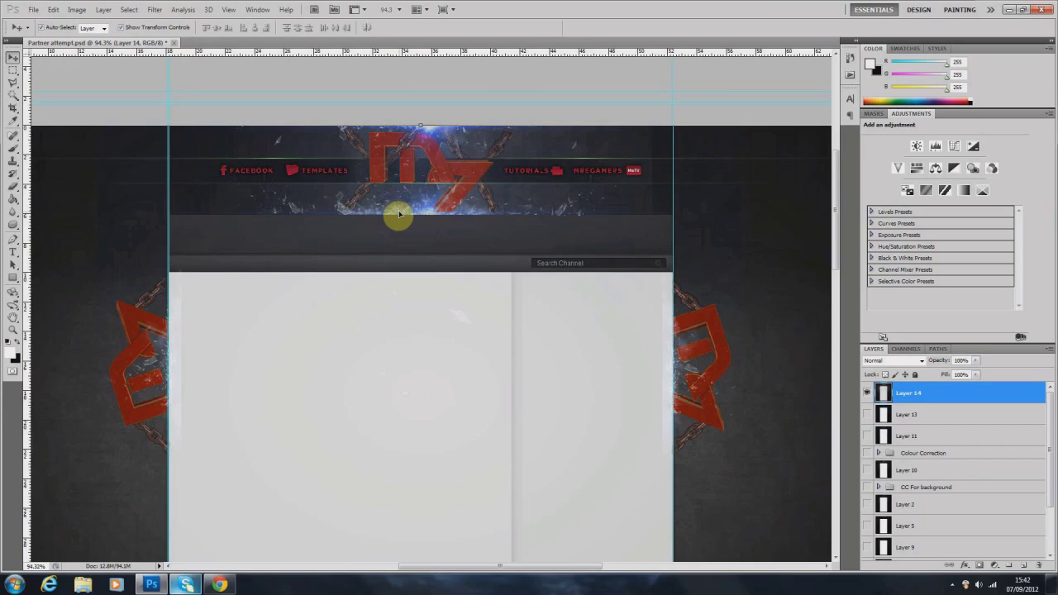
# Try colorizing the merged layer green with Hue/Saturation at a hue of 95, and discard the adjustment
pyautogui.click(76, 9)
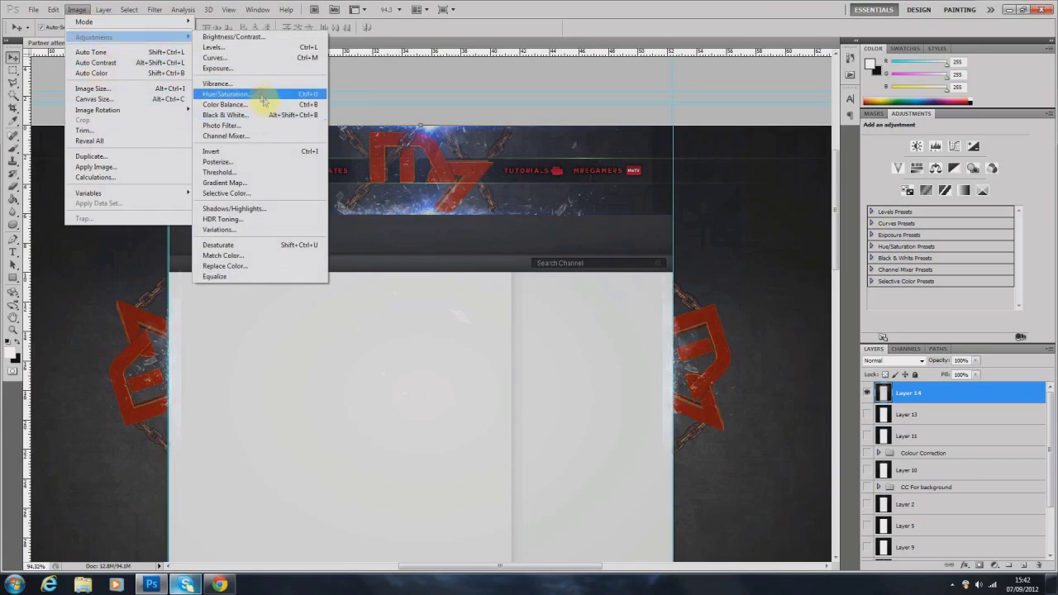
pyautogui.click(265, 104)
pyautogui.click(565, 539)
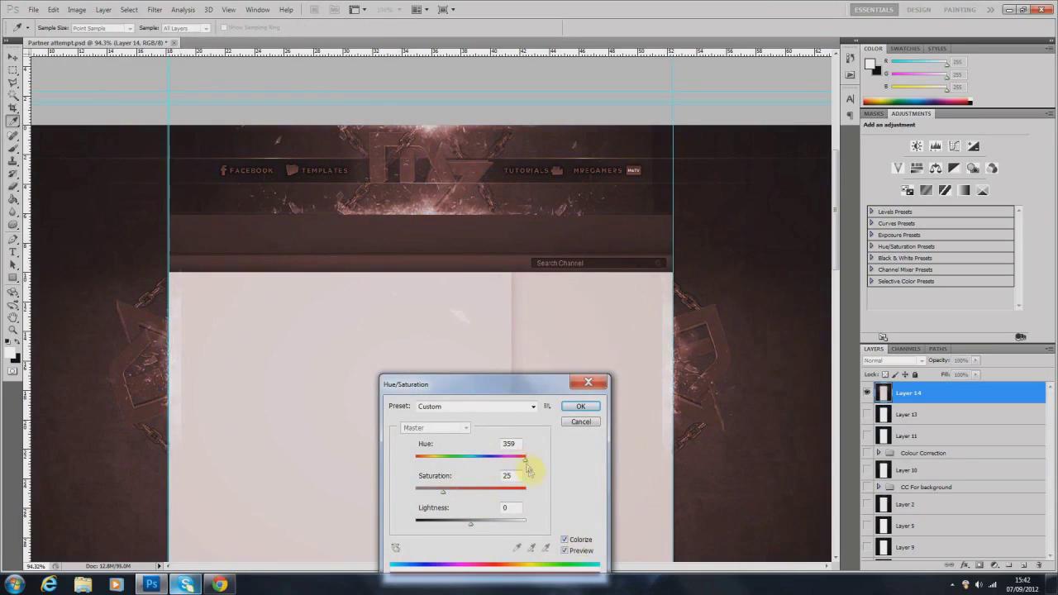
pyautogui.moveTo(514, 466); pyautogui.dragTo(454, 490)
pyautogui.scroll(20, 510, 510)
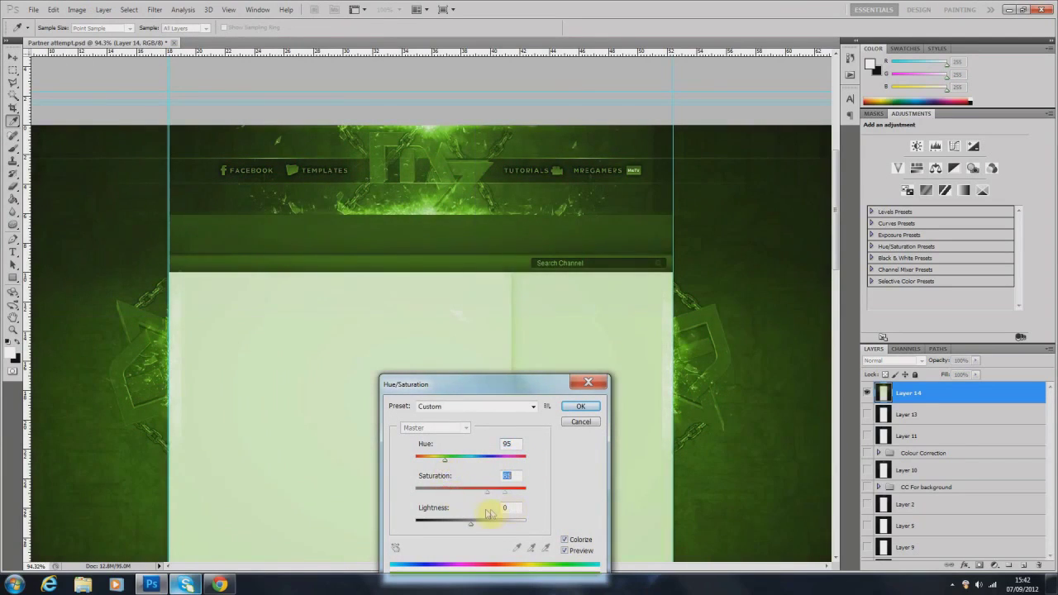
pyautogui.click(582, 423)
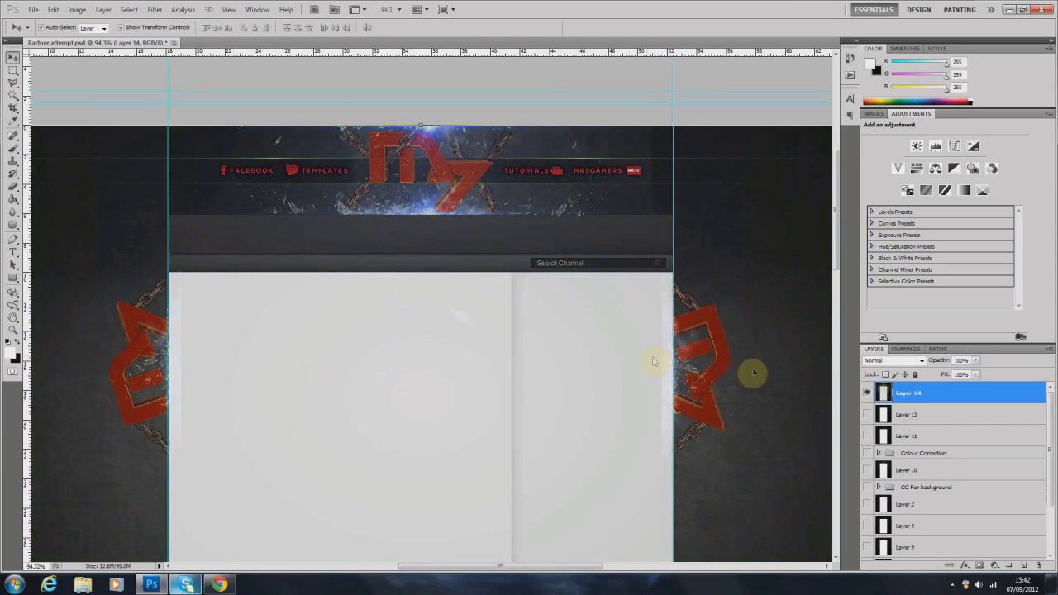
# Add an empty layer above the merged copy, sample the side logo's red and brighten the foreground colour to RGB 214, 23, 0
pyautogui.click(1024, 566)
pyautogui.press('i')
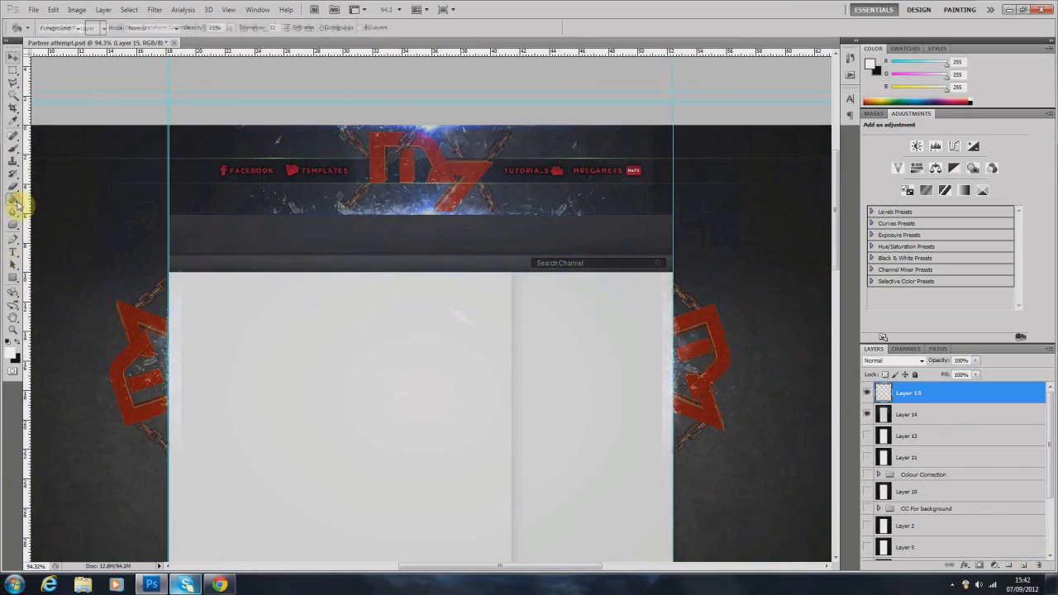
pyautogui.click(11, 353)
pyautogui.click(145, 353)
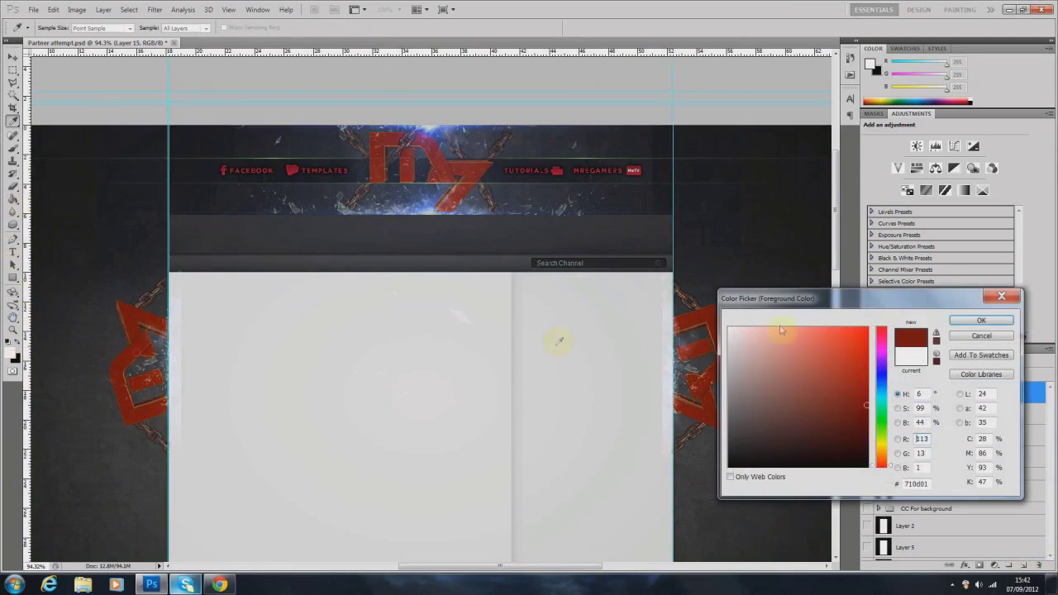
pyautogui.click(982, 320)
pyautogui.press('g')
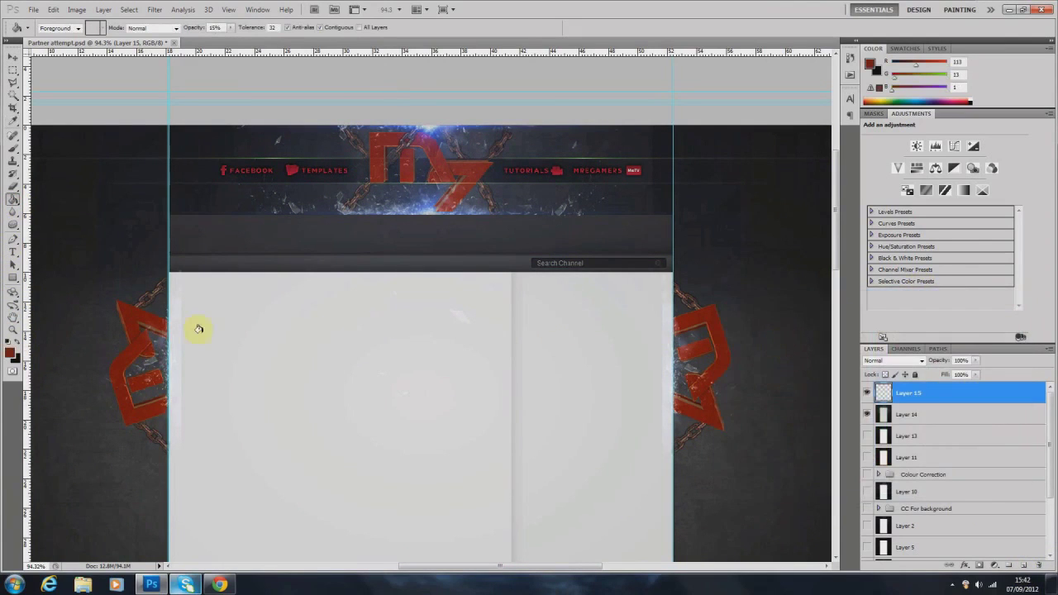
pyautogui.click(11, 353)
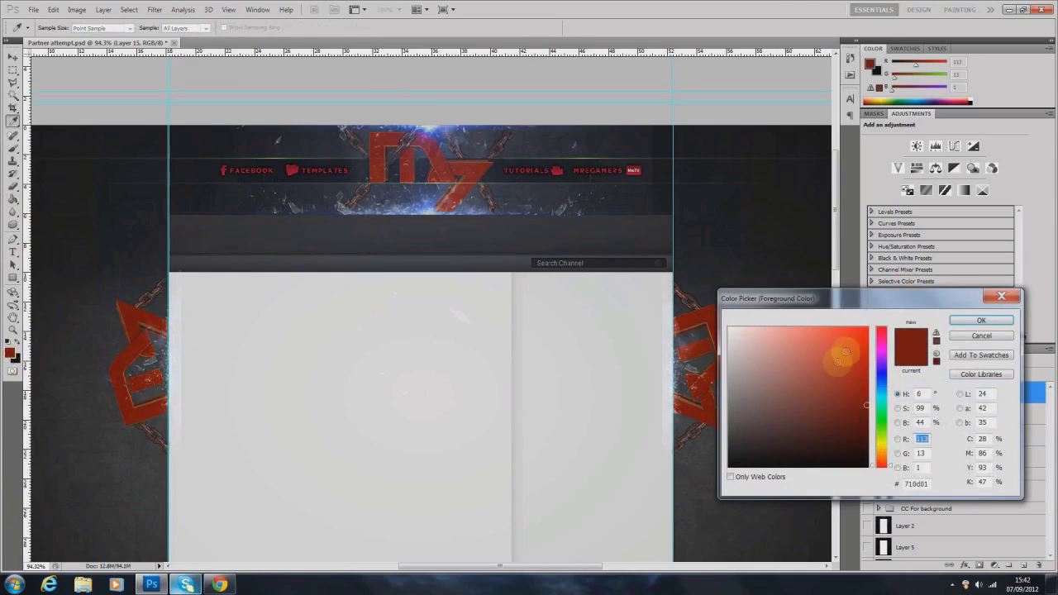
pyautogui.click(955, 316)
# Fill the empty layer with the red at 15% opacity in repeated passes and set its blend mode to Color
pyautogui.click(584, 223)
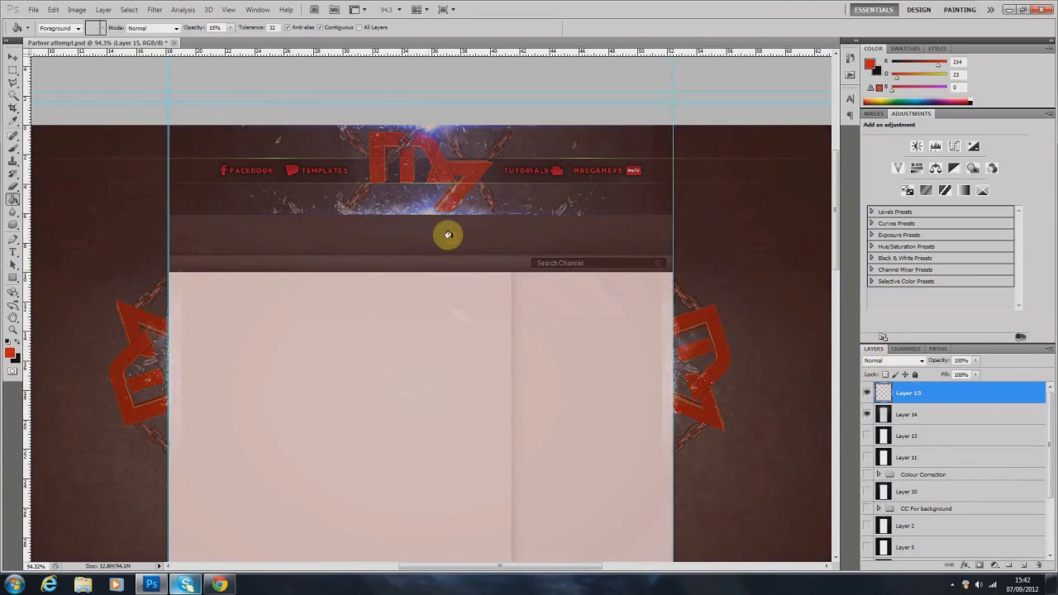
pyautogui.click(691, 316)
pyautogui.click(870, 360)
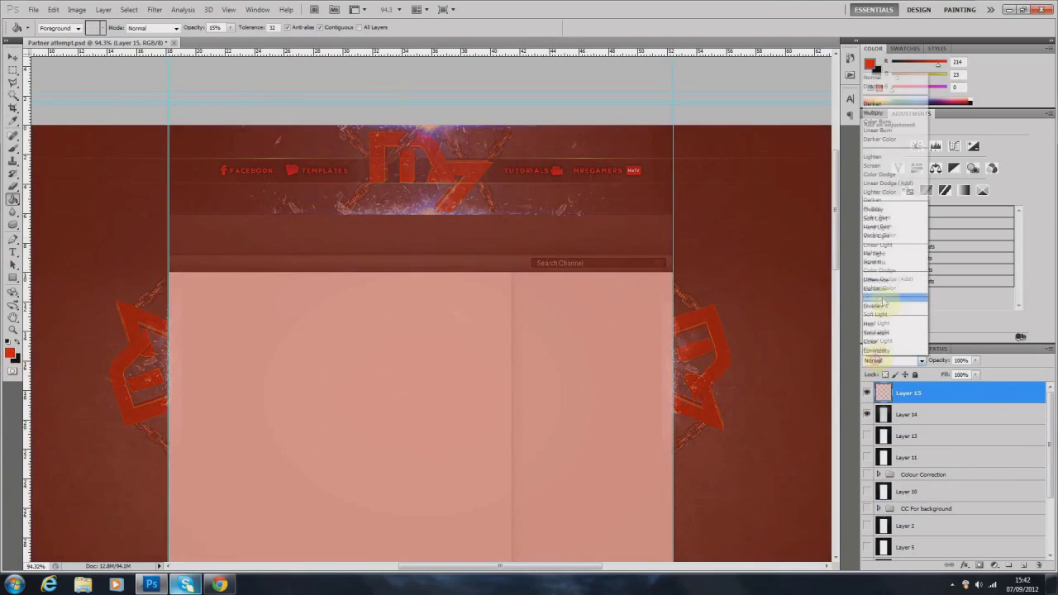
pyautogui.click(876, 342)
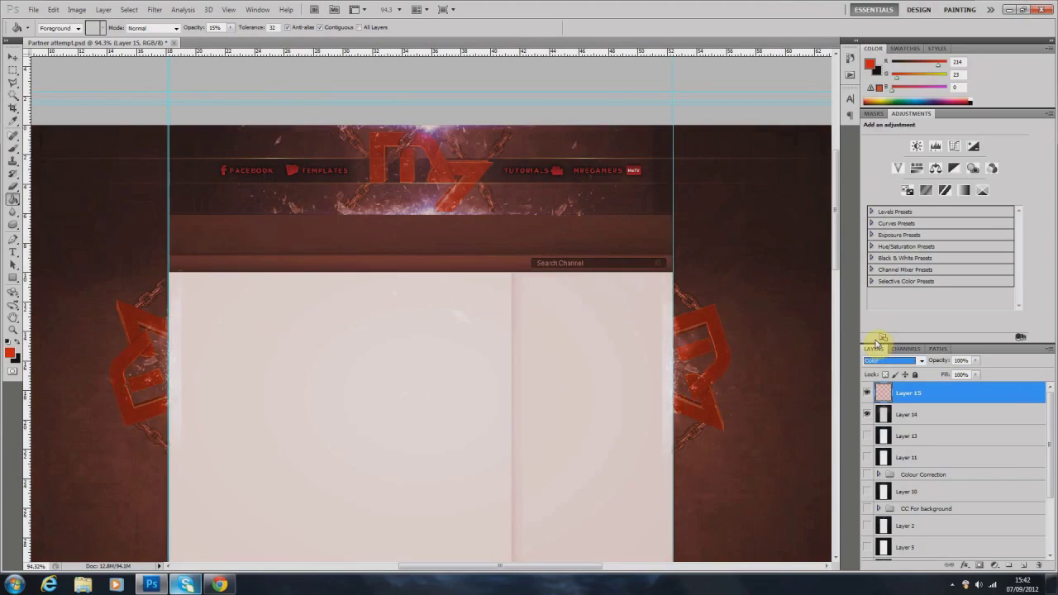
# Delete the red-filled layer and undo the extra deletion of the merged Layer 14
pyautogui.click(12, 57)
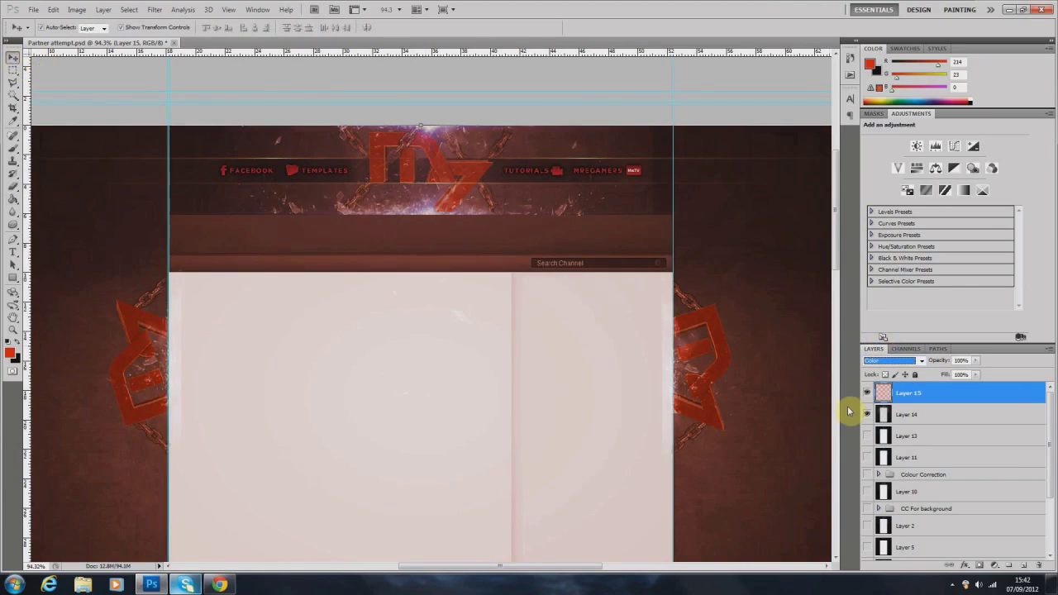
pyautogui.click(764, 101)
pyautogui.click(937, 396)
pyautogui.press('Delete')
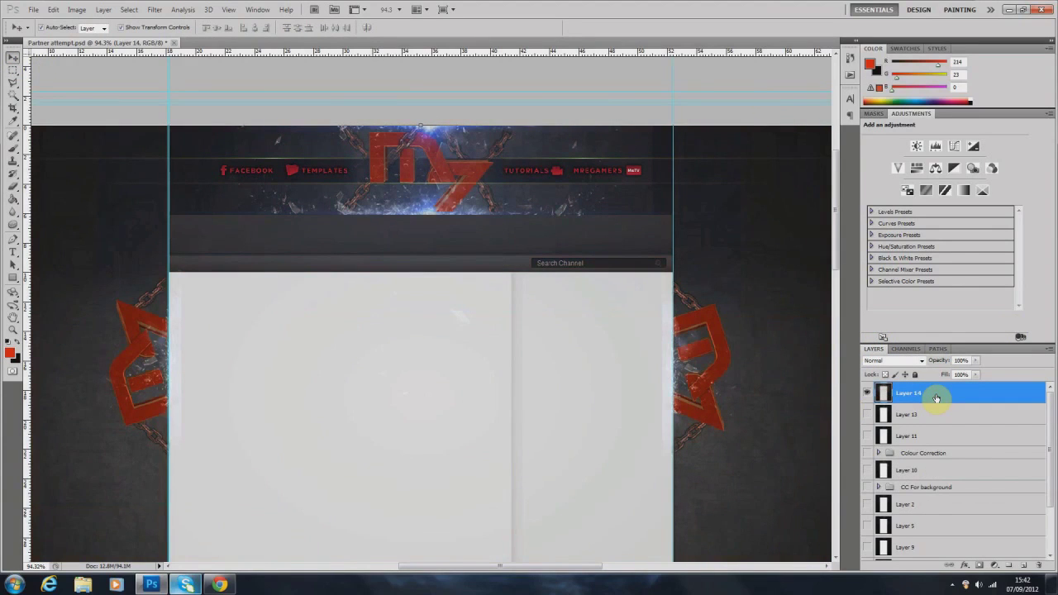
pyautogui.press('Delete')
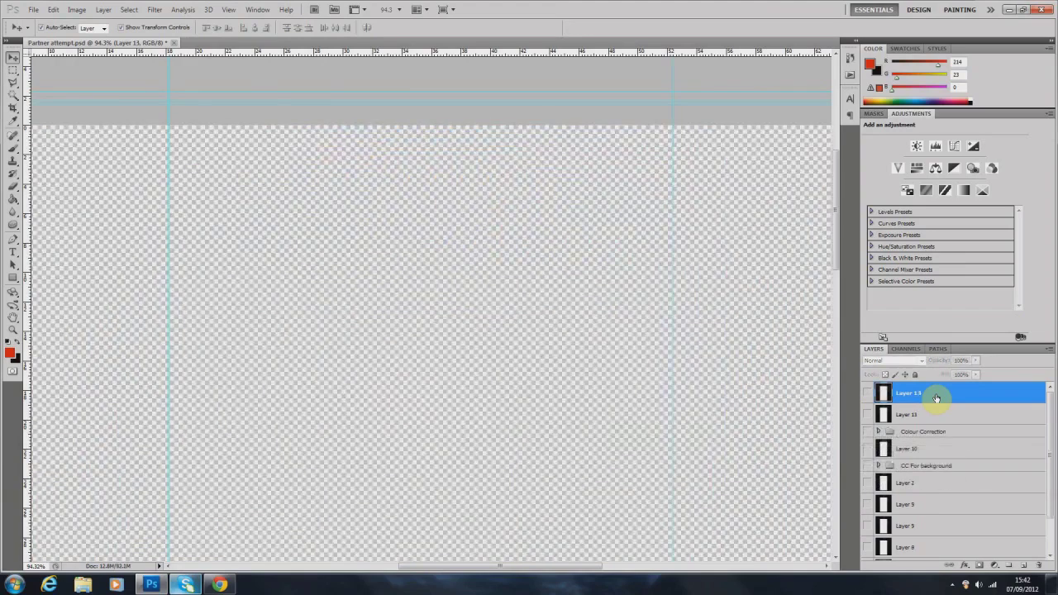
pyautogui.hotkey('ctrl', 'z')
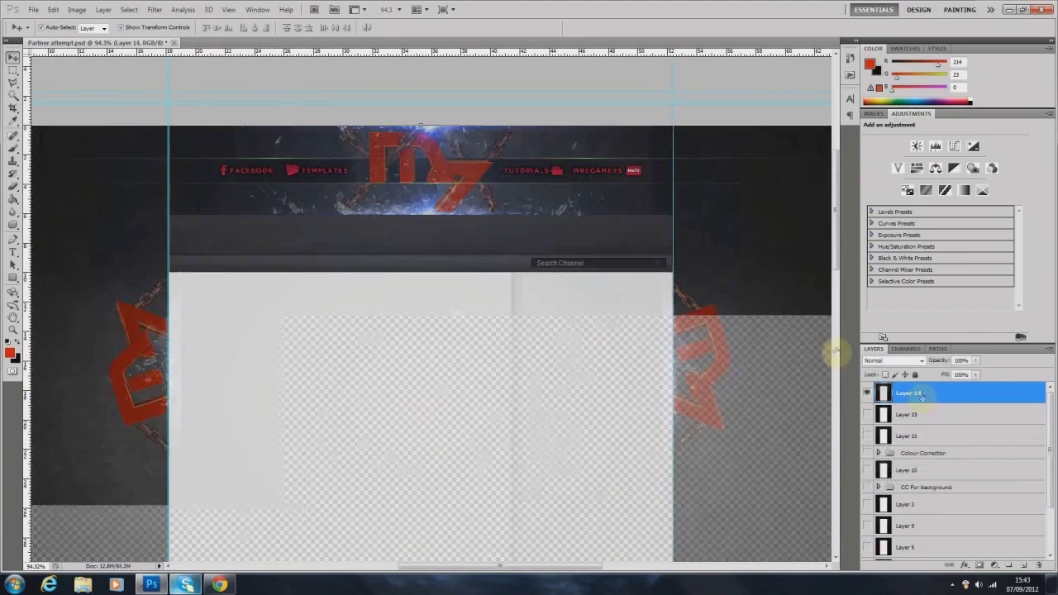
# Add a Solid Color fill layer in red #d61700 above the merged layer
pyautogui.click(498, 100)
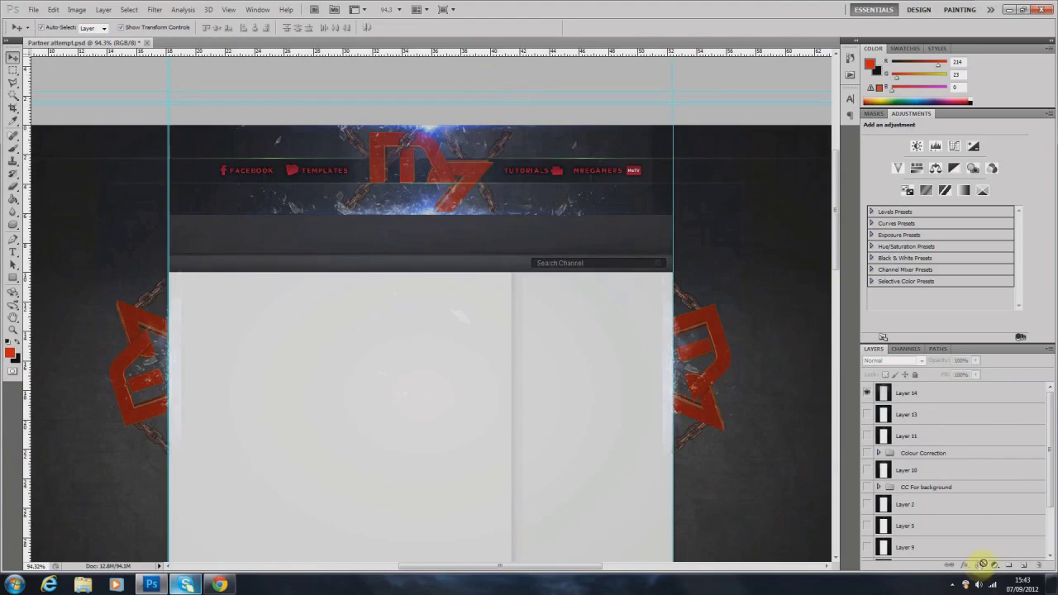
pyautogui.click(993, 567)
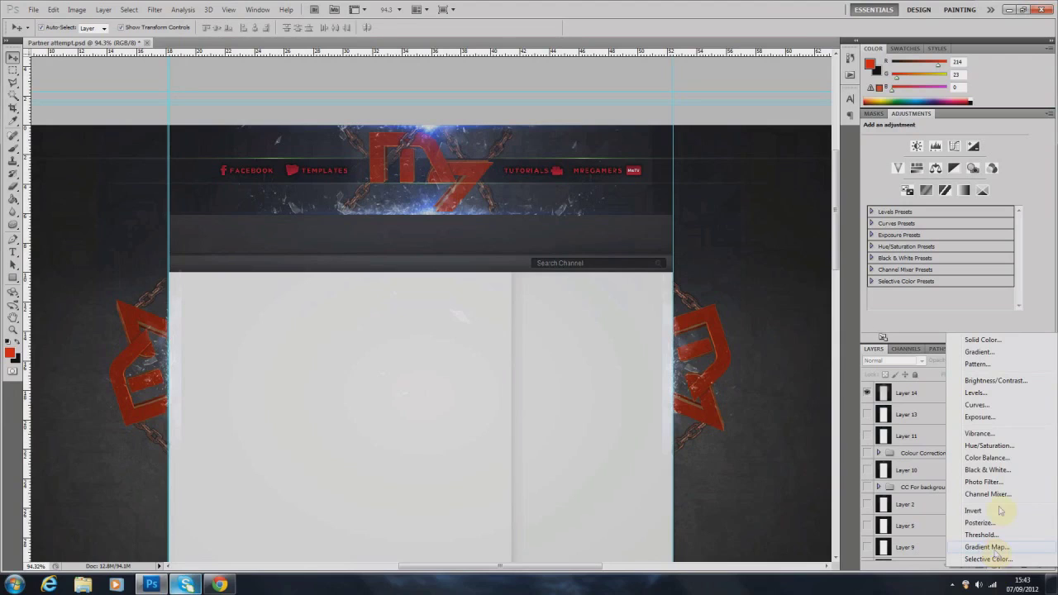
pyautogui.click(1009, 340)
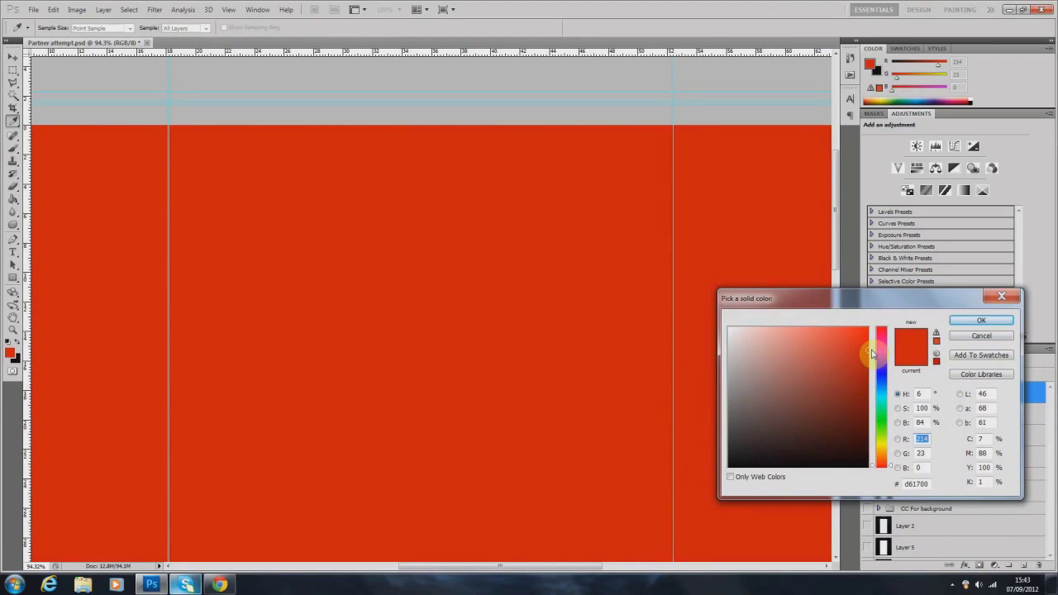
pyautogui.click(984, 323)
pyautogui.press('v')
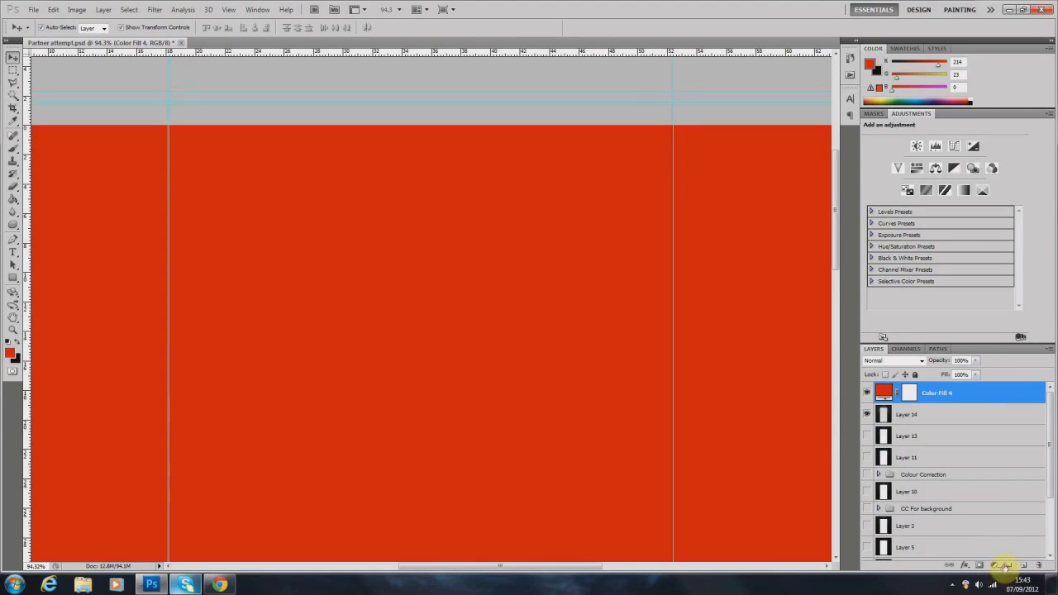
# Create a layer group above the red fill layer and name it "CC - Red"
pyautogui.click(1005, 567)
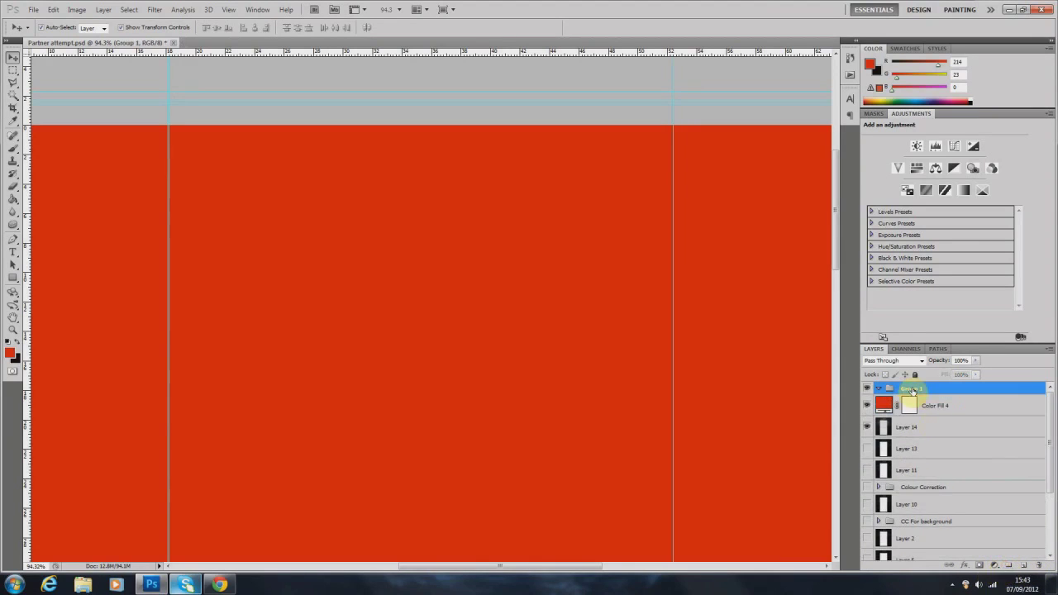
pyautogui.doubleClick(914, 388)
pyautogui.write('CC Col')
pyautogui.press('BackSpace')
pyautogui.press('BackSpace')
pyautogui.press('BackSpace')
pyautogui.press('BackSpace')
# Move the red fill layer into the CC - Red group
pyautogui.click(929, 406)
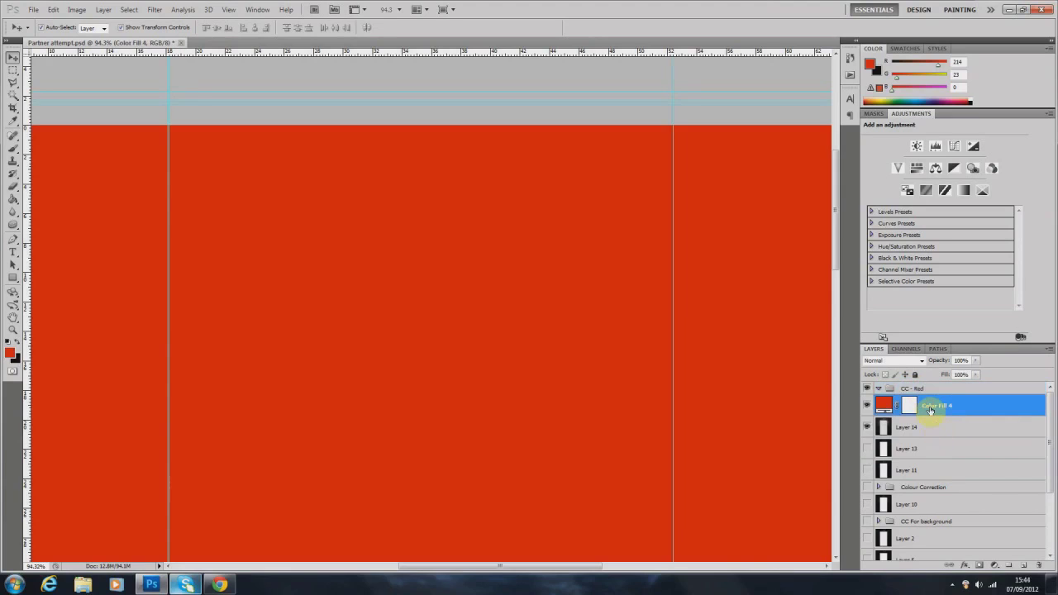
pyautogui.moveTo(969, 406); pyautogui.dragTo(969, 393)
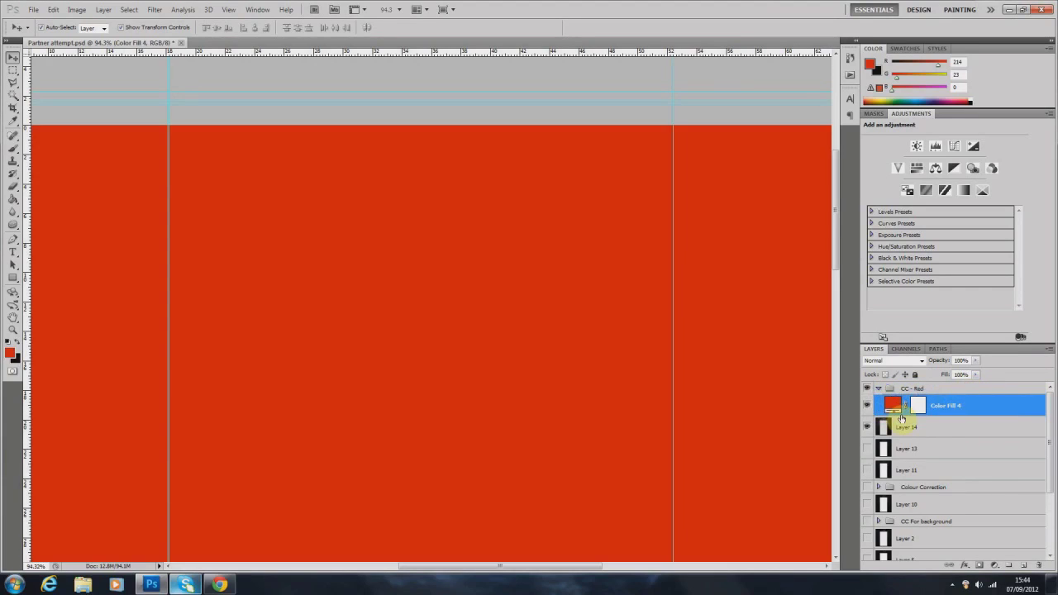
pyautogui.click(914, 388)
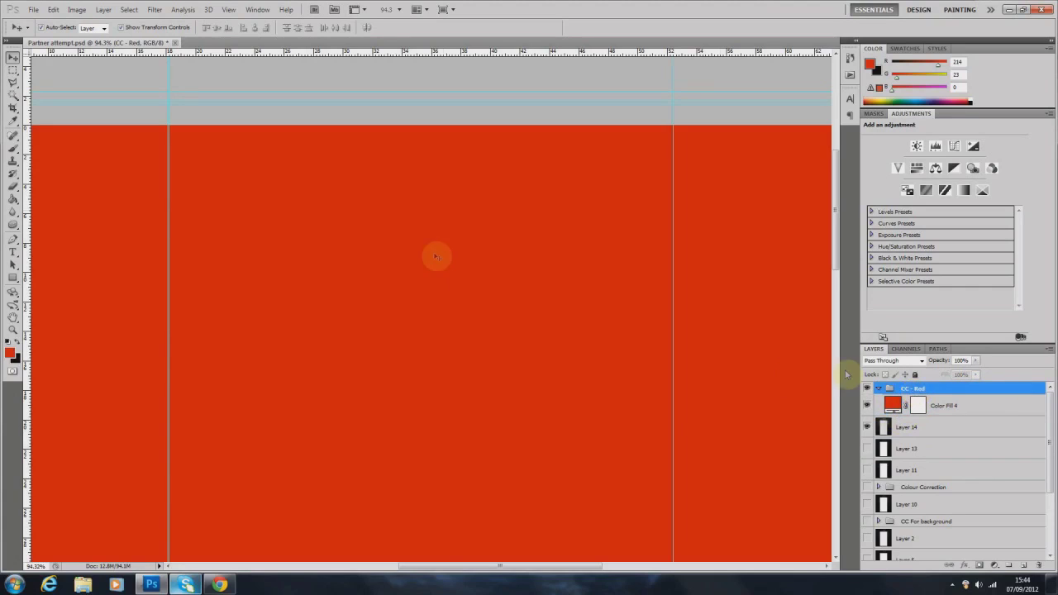
# Try the Overlay blend mode on the red fill layer
pyautogui.click(995, 406)
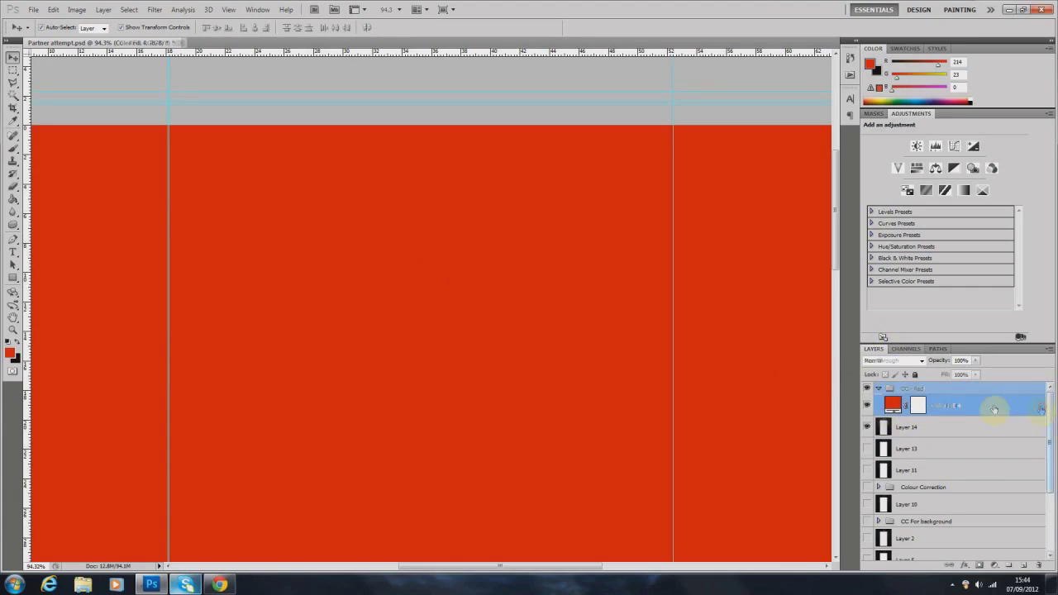
pyautogui.click(909, 361)
pyautogui.click(893, 213)
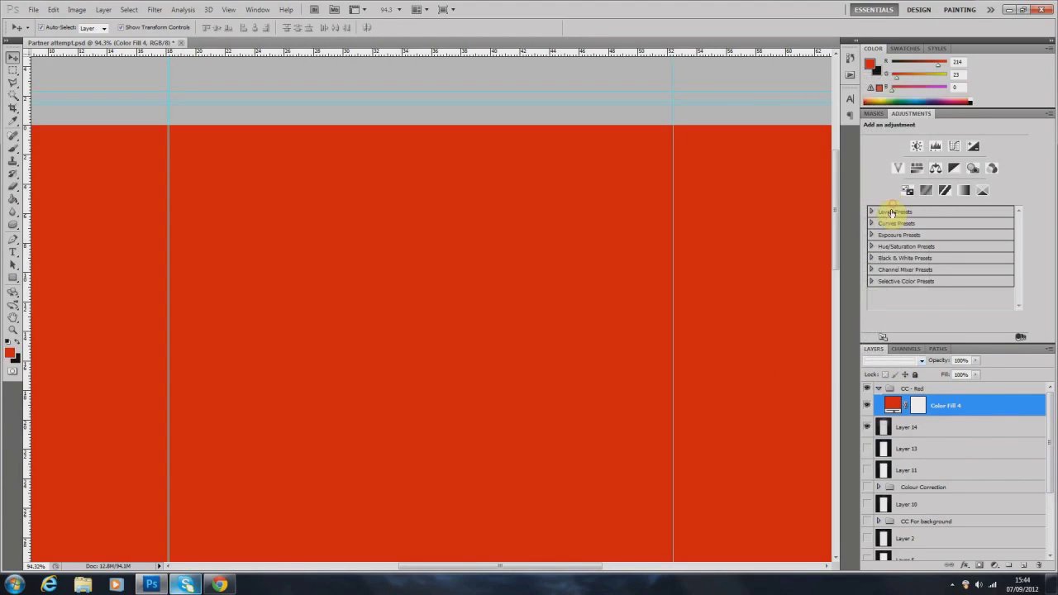
pyautogui.click(922, 361)
pyautogui.click(884, 209)
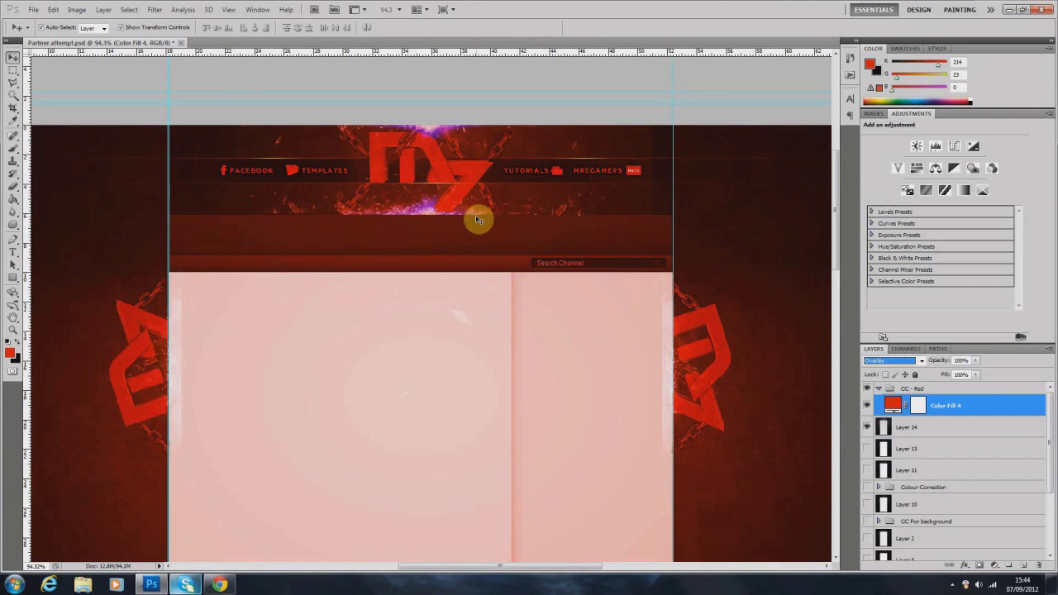
# Set the red fill layer's blend mode to Hue and deselect the layer
pyautogui.click(920, 362)
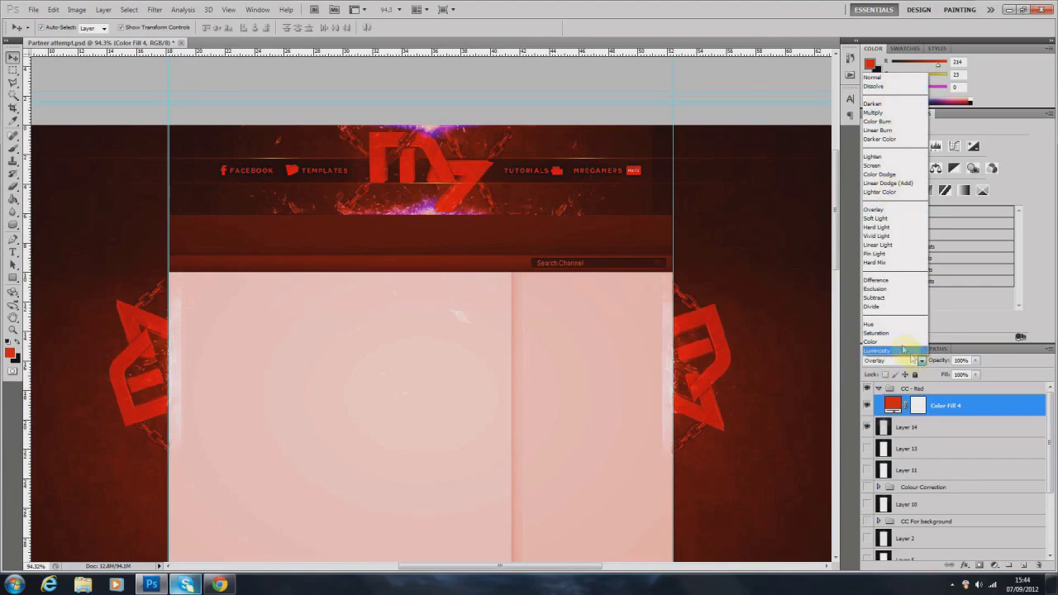
pyautogui.click(881, 325)
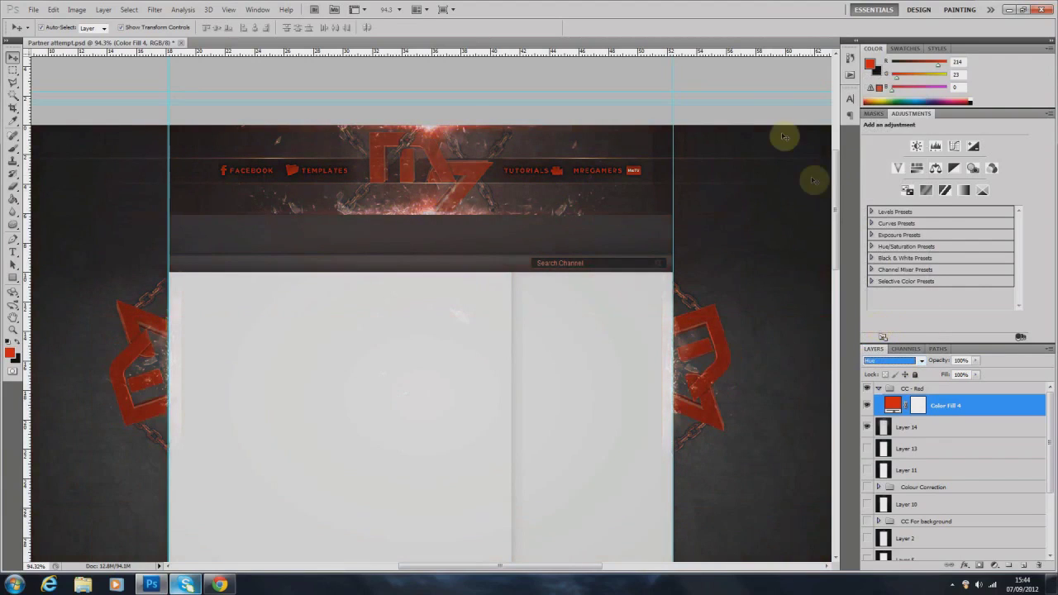
pyautogui.click(771, 207)
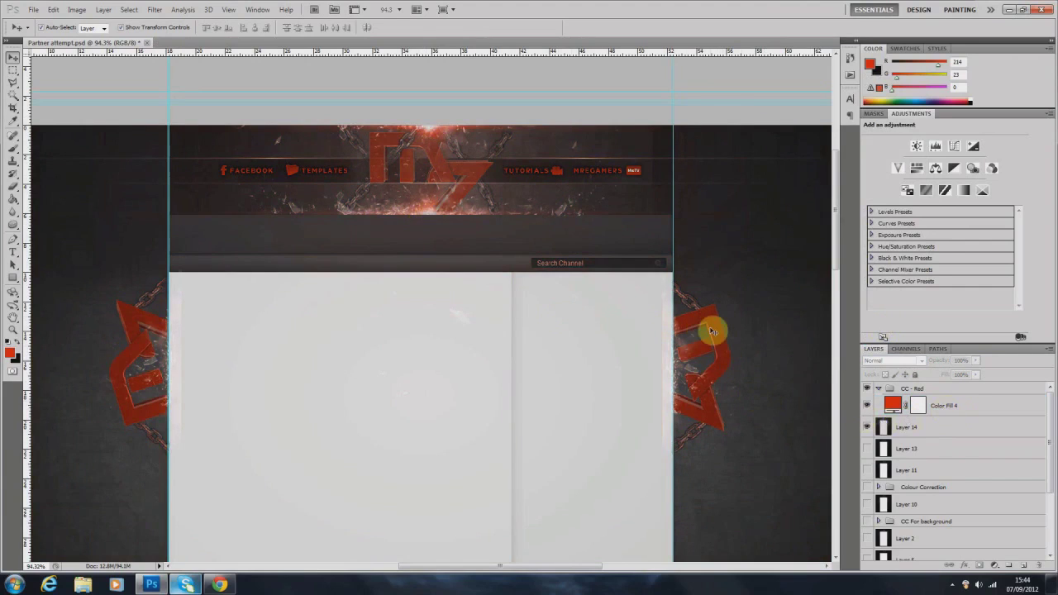
# Toggle the red fill layer's visibility to compare the design with and without it
pyautogui.click(868, 407)
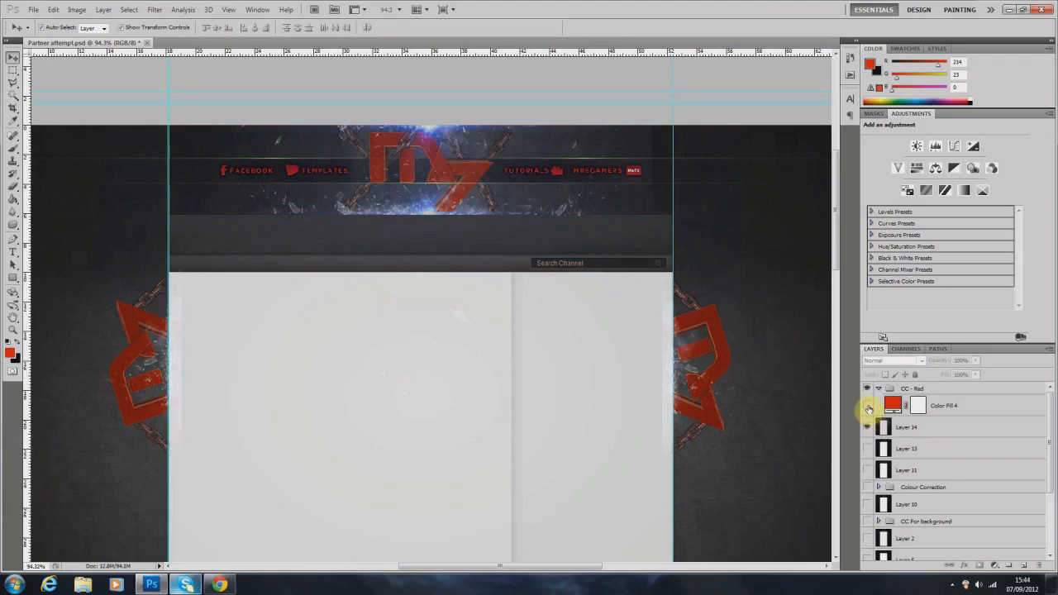
pyautogui.click(869, 407)
pyautogui.click(869, 406)
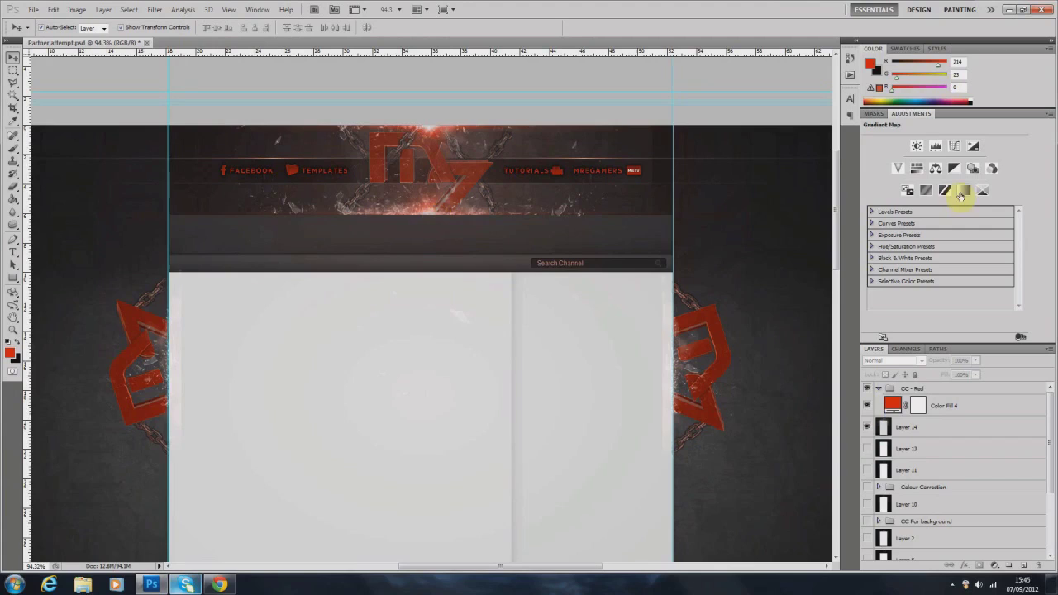
# Add a Gradient Map adjustment above the red fill layer using the Black, White preset
pyautogui.click(961, 192)
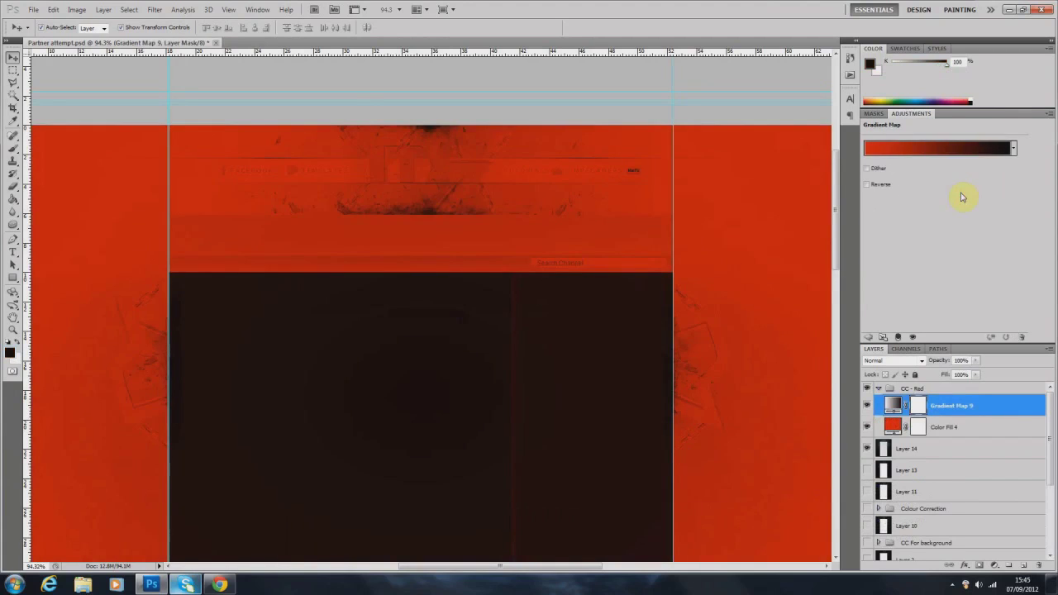
pyautogui.click(1014, 149)
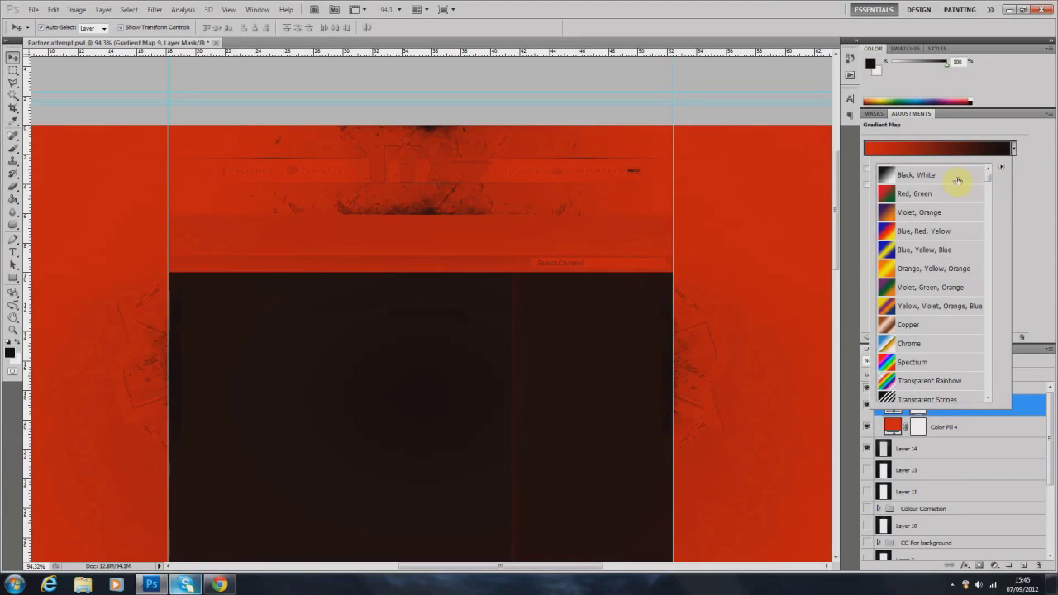
pyautogui.click(905, 180)
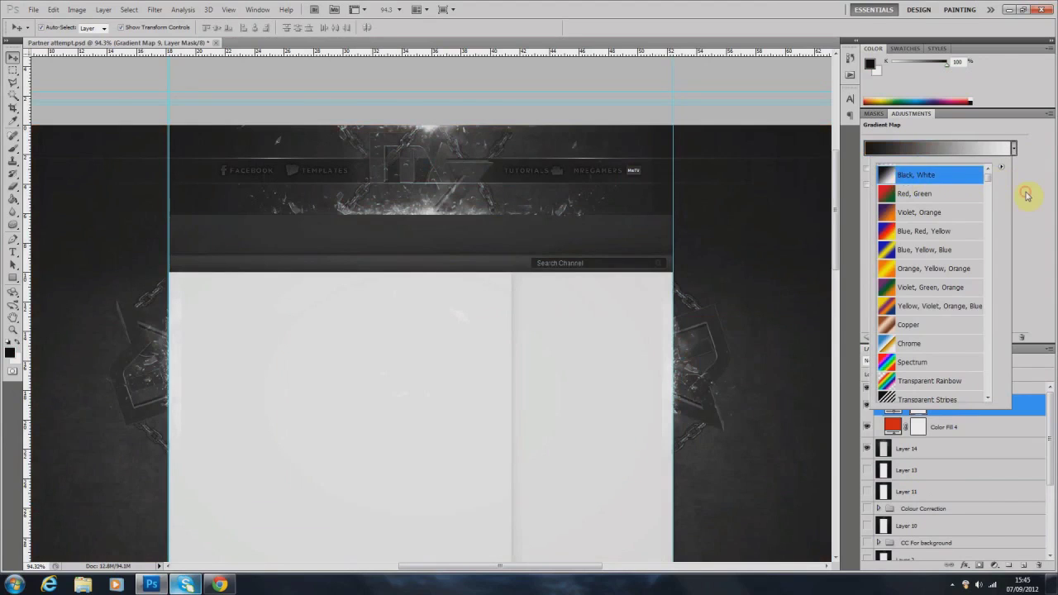
pyautogui.click(925, 170)
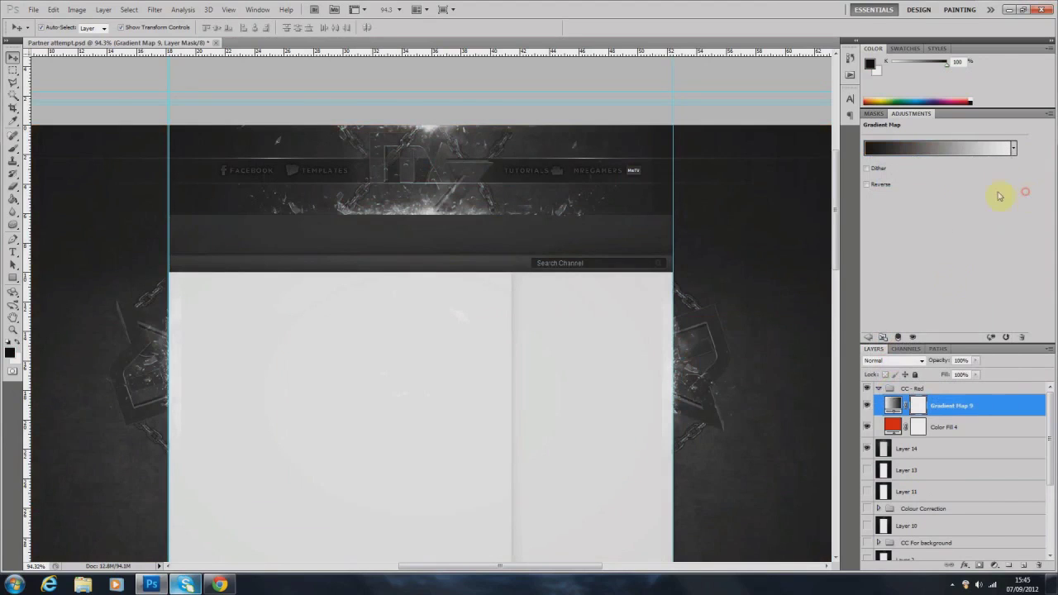
# Rename the black-and-white gradient map layer as Do Not Edit
pyautogui.doubleClick(958, 405)
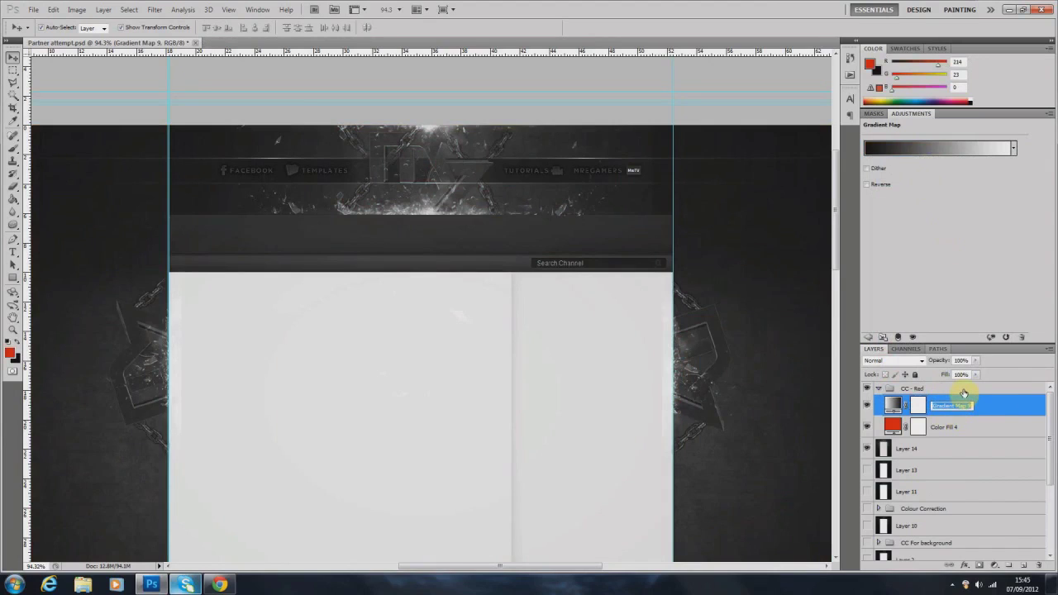
pyautogui.write('Do Not Edit')
pyautogui.press('Return')
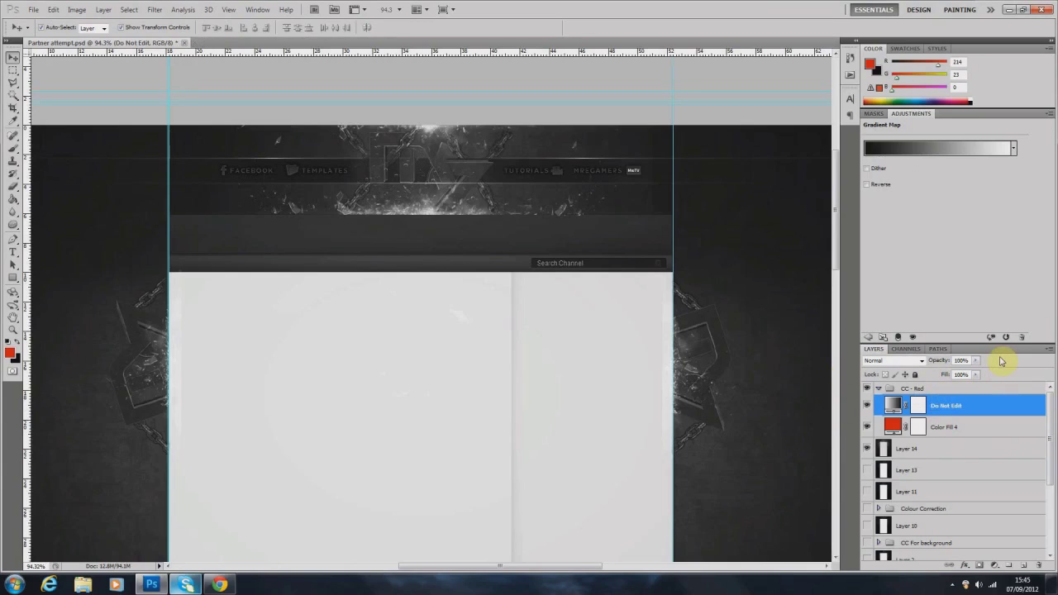
# Change the black-and-white gradient map layer's name to Do Not Delete
pyautogui.doubleClick(966, 407)
pyautogui.doubleClick(976, 407)
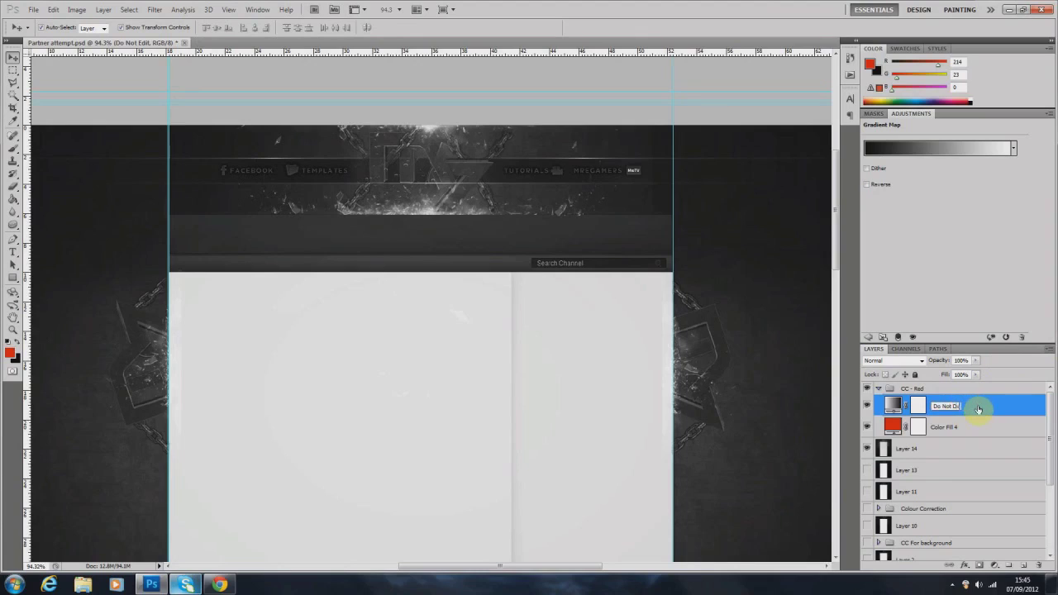
pyautogui.write('Delete')
pyautogui.click(964, 399)
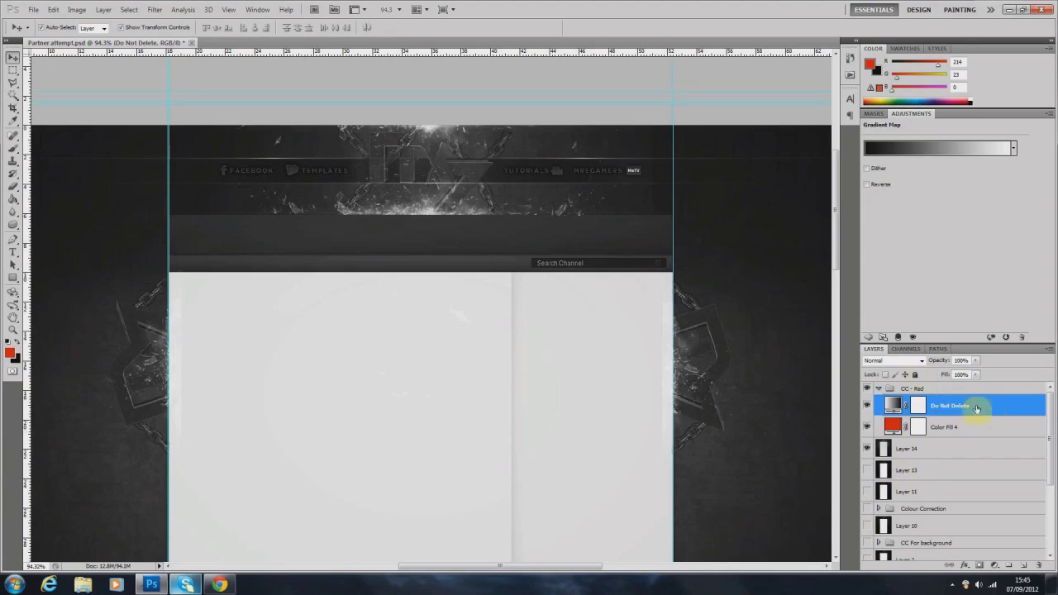
# Set the Do Not Delete layer to the Overlay blend mode at 50% opacity and deselect it
pyautogui.click(918, 361)
pyautogui.click(900, 211)
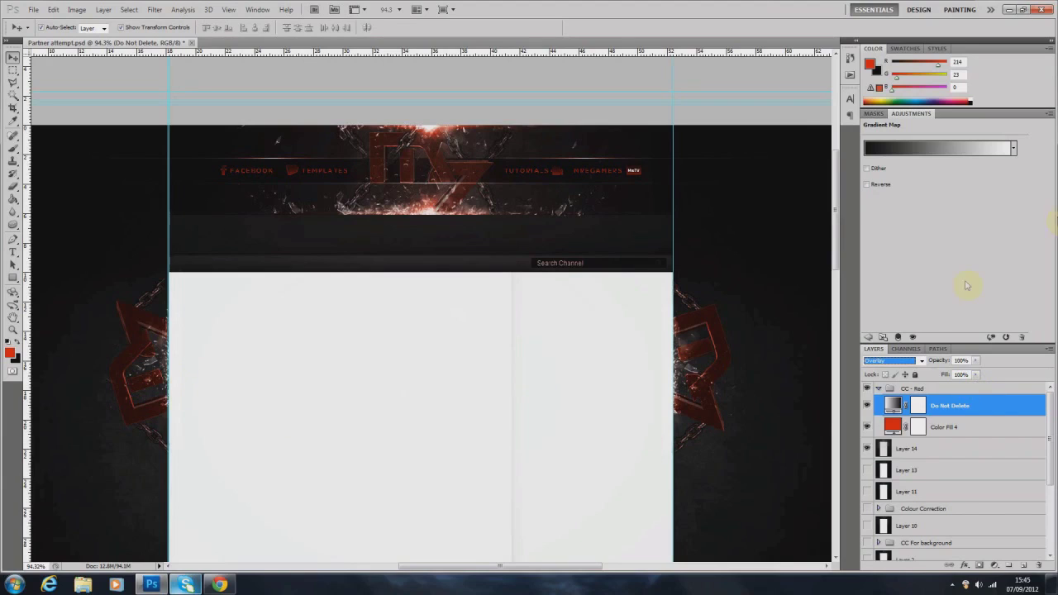
pyautogui.click(959, 361)
pyautogui.write('55')
pyautogui.press('Return')
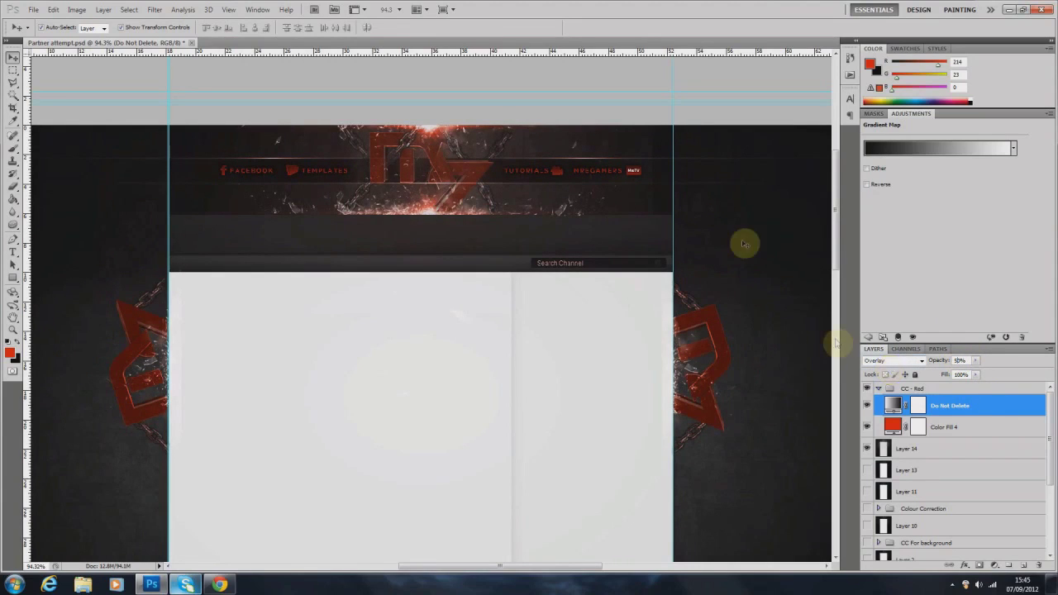
pyautogui.click(492, 79)
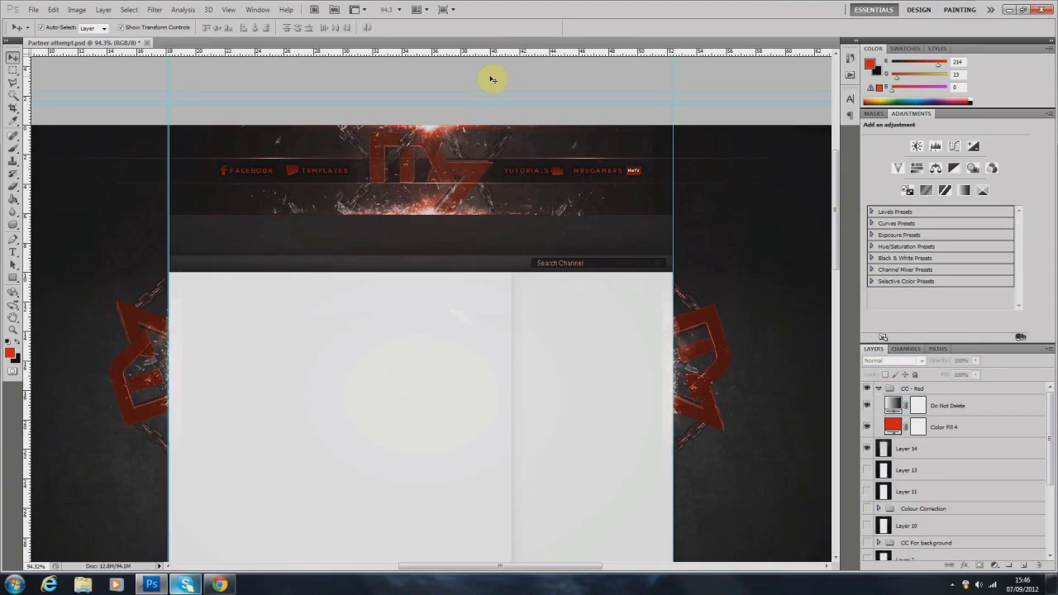
# Add a second Gradient Map adjustment above the Do Not Delete layer using the Violet, Orange preset
pyautogui.click(986, 416)
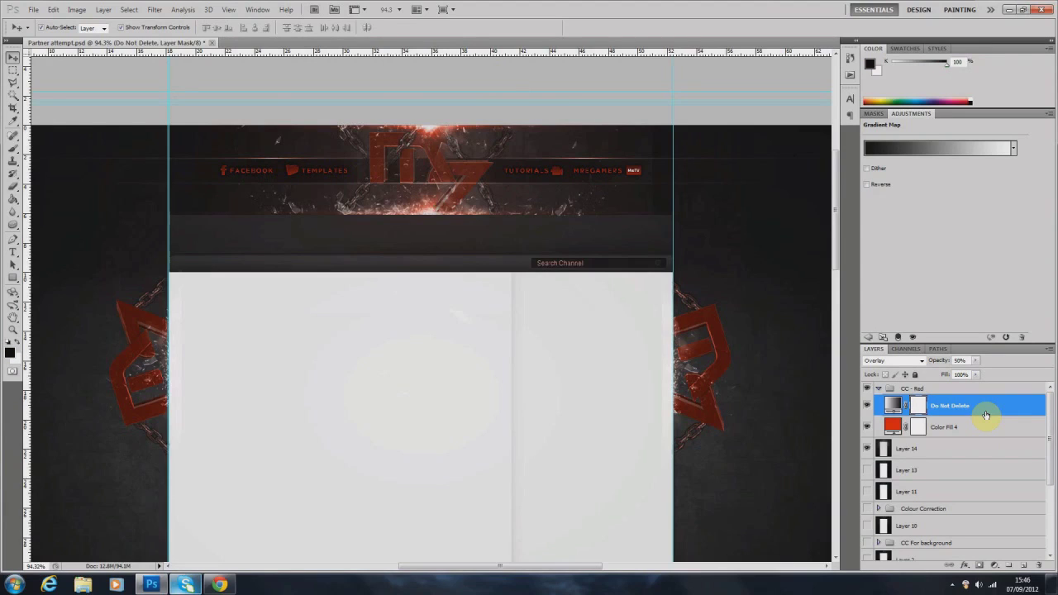
pyautogui.click(995, 567)
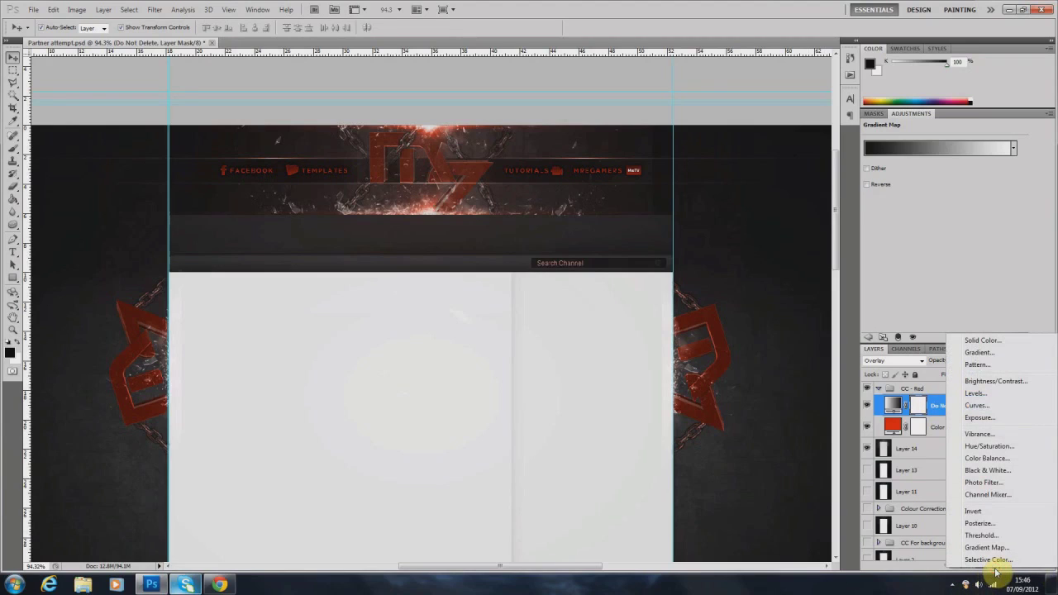
pyautogui.click(987, 547)
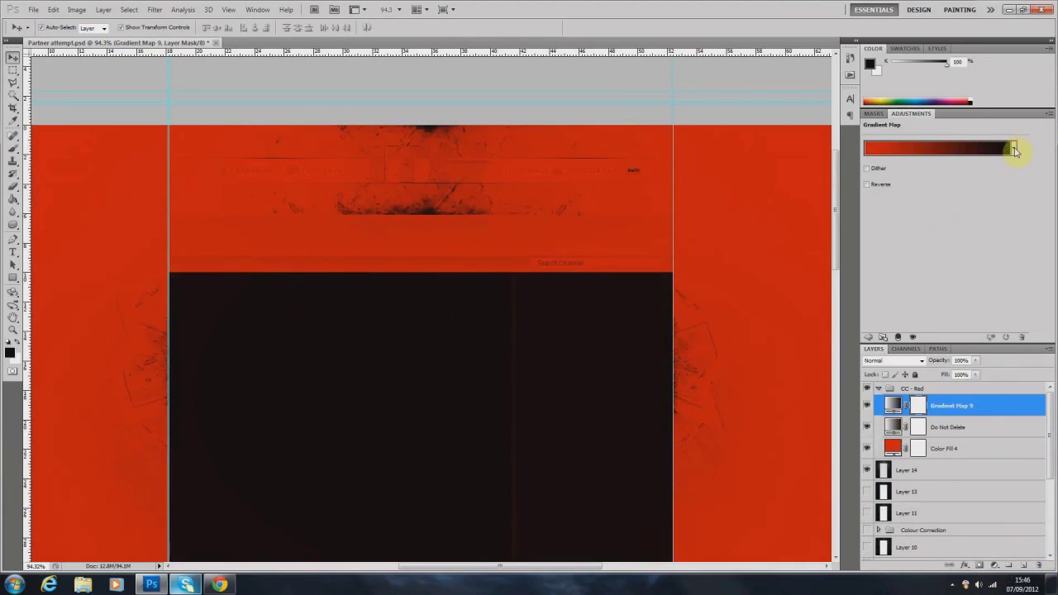
pyautogui.click(1025, 429)
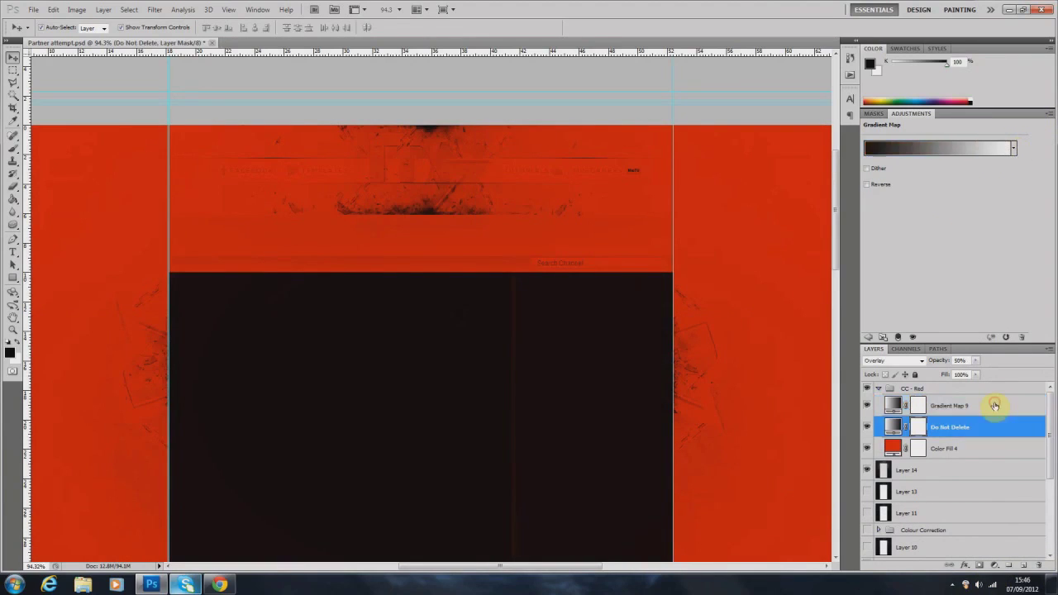
pyautogui.click(992, 403)
pyautogui.click(1014, 148)
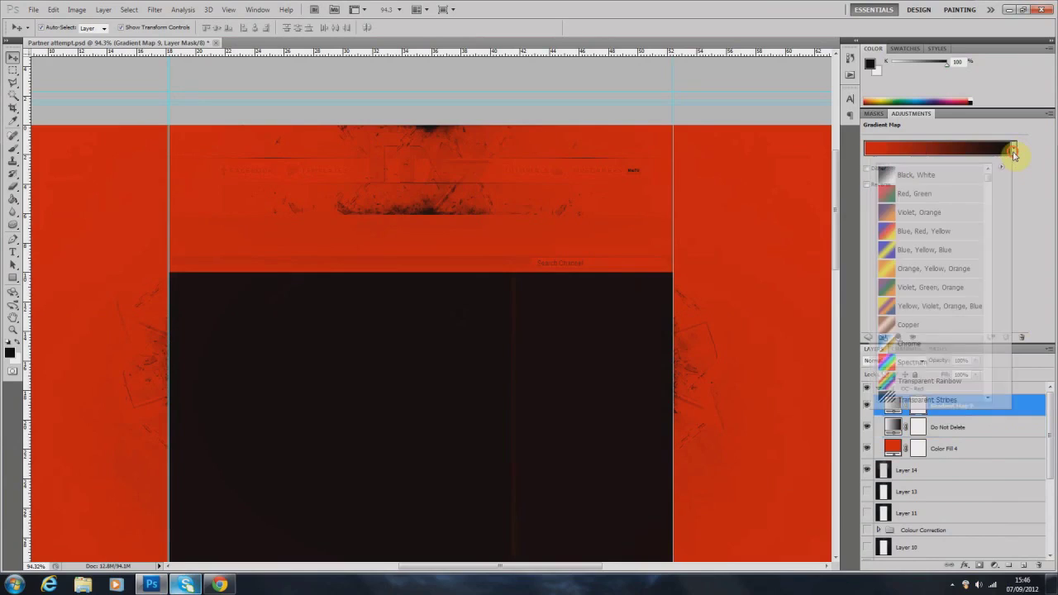
pyautogui.scroll(2, 946, 236)
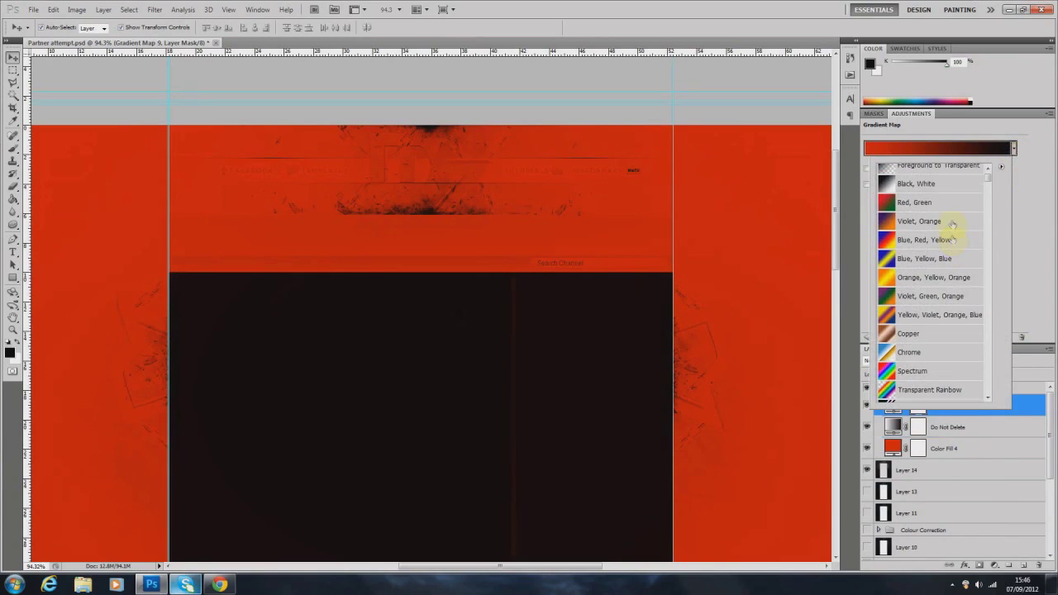
pyautogui.scroll(2, 951, 236)
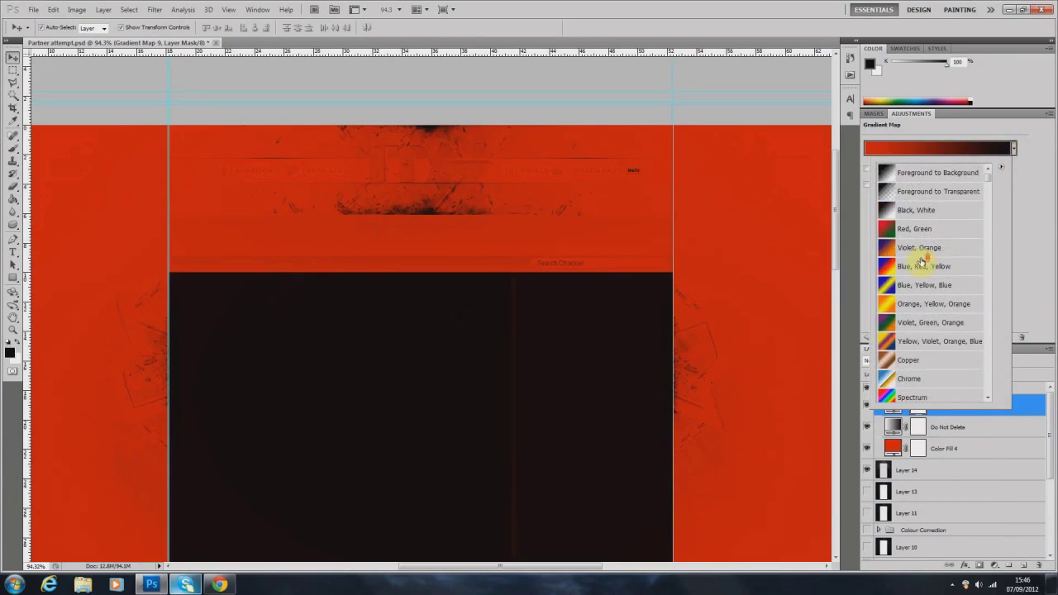
pyautogui.click(913, 250)
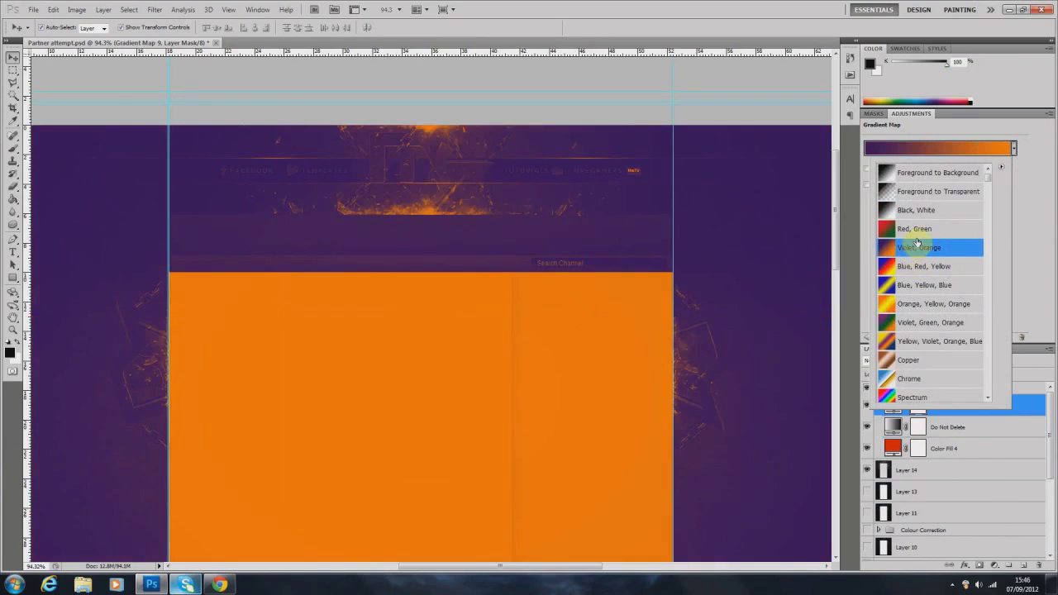
pyautogui.click(1025, 267)
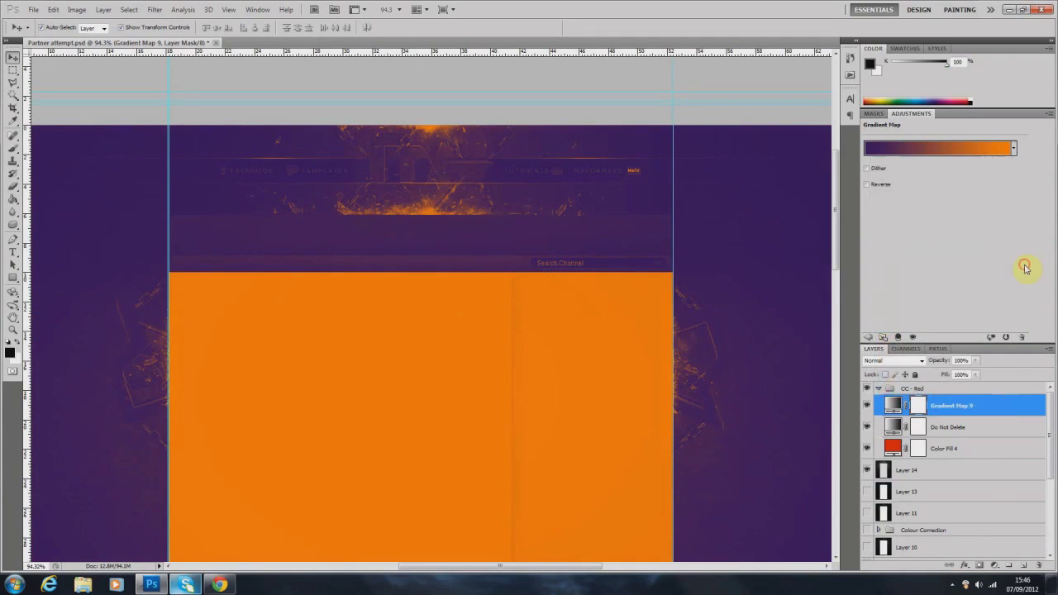
# Set the violet-orange gradient map to Overlay at 50% opacity and toggle its visibility to compare the effect
pyautogui.click(893, 362)
pyautogui.click(888, 210)
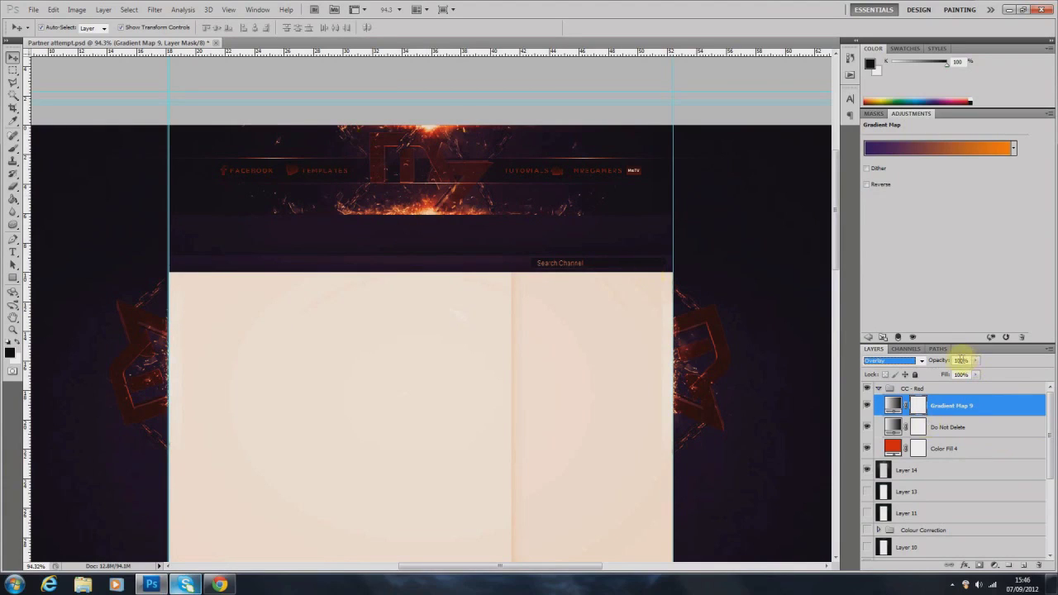
pyautogui.click(960, 360)
pyautogui.write('5')
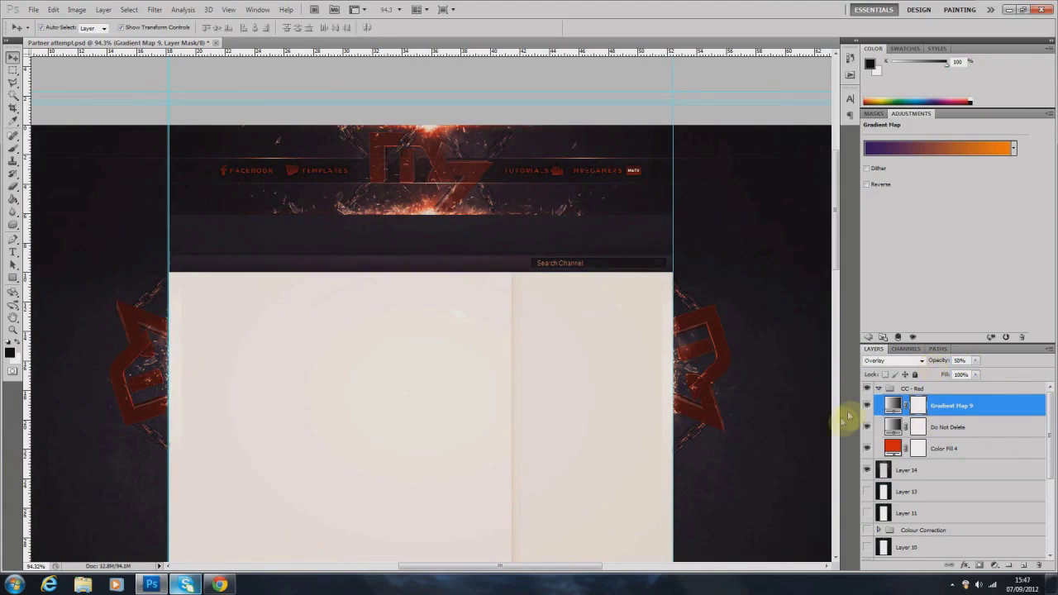
pyautogui.click(867, 406)
pyautogui.click(868, 406)
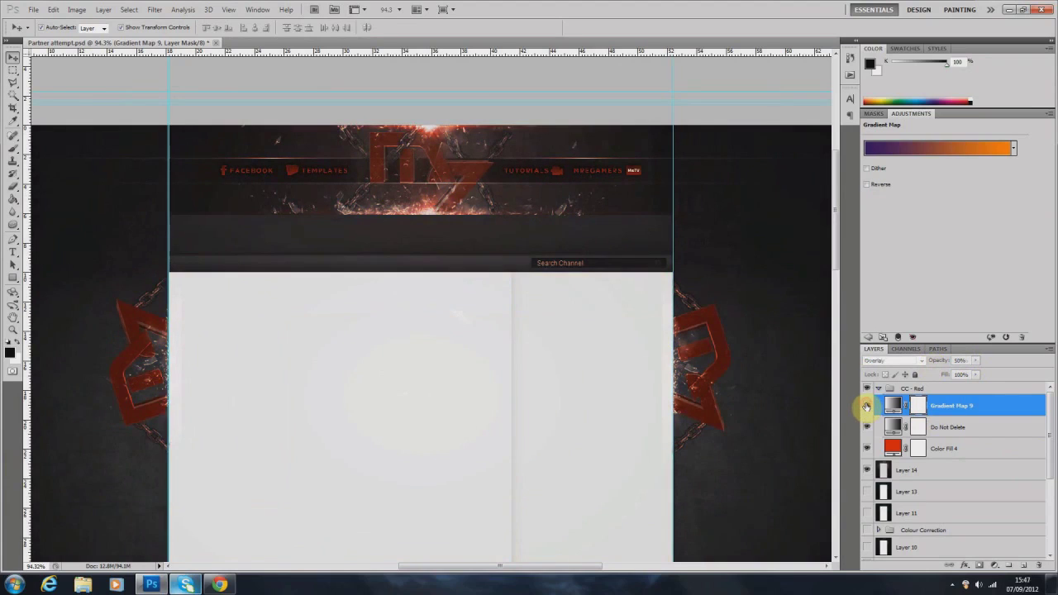
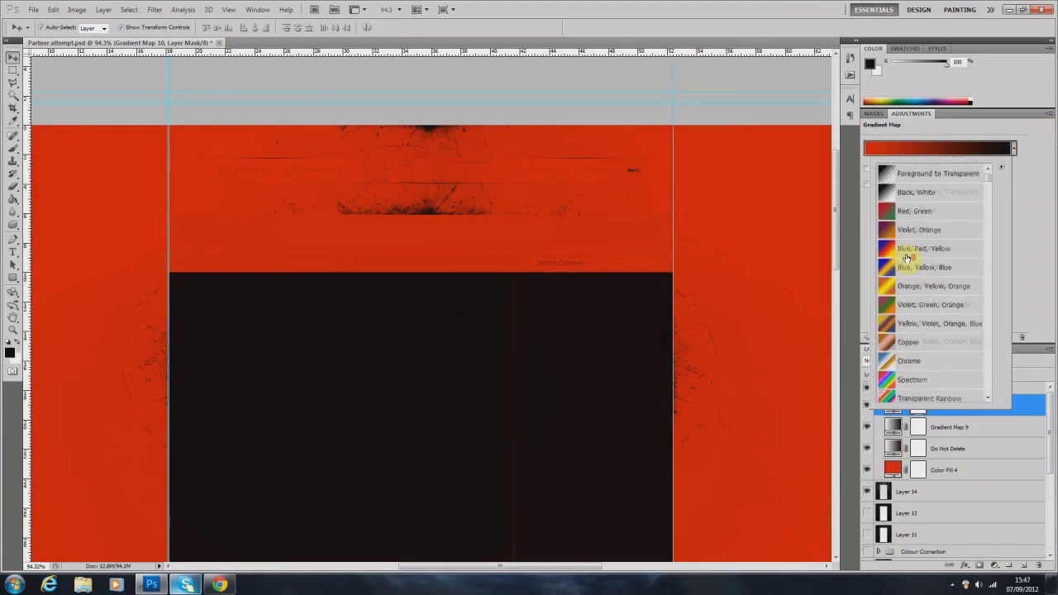
# Apply the dark purple Custom gradient above Polarized to the topmost gradient map layer and reverse it
pyautogui.scroll(-8, 903, 233)
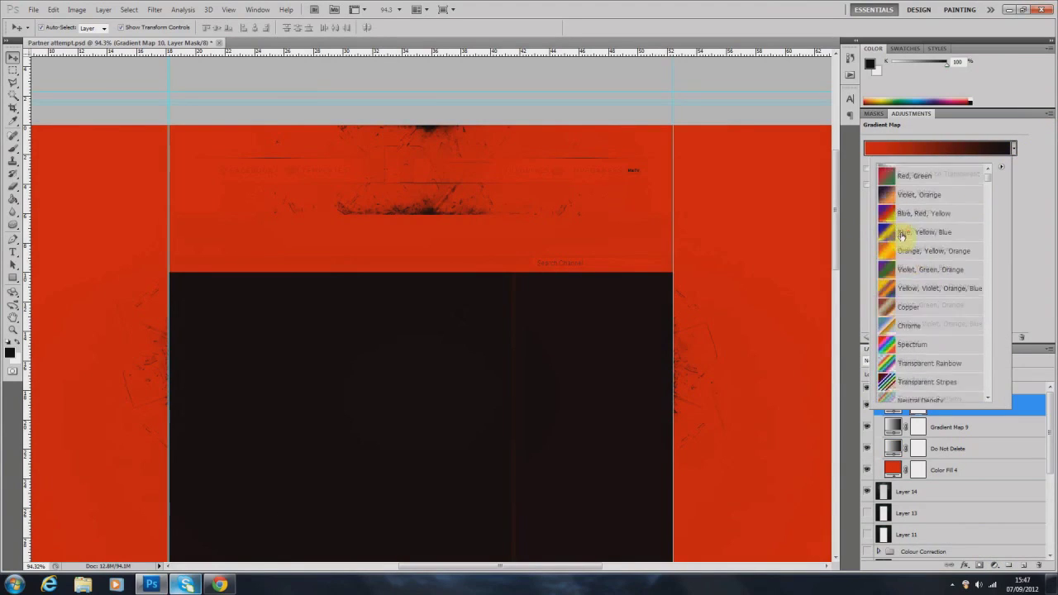
pyautogui.scroll(-15, 984, 188)
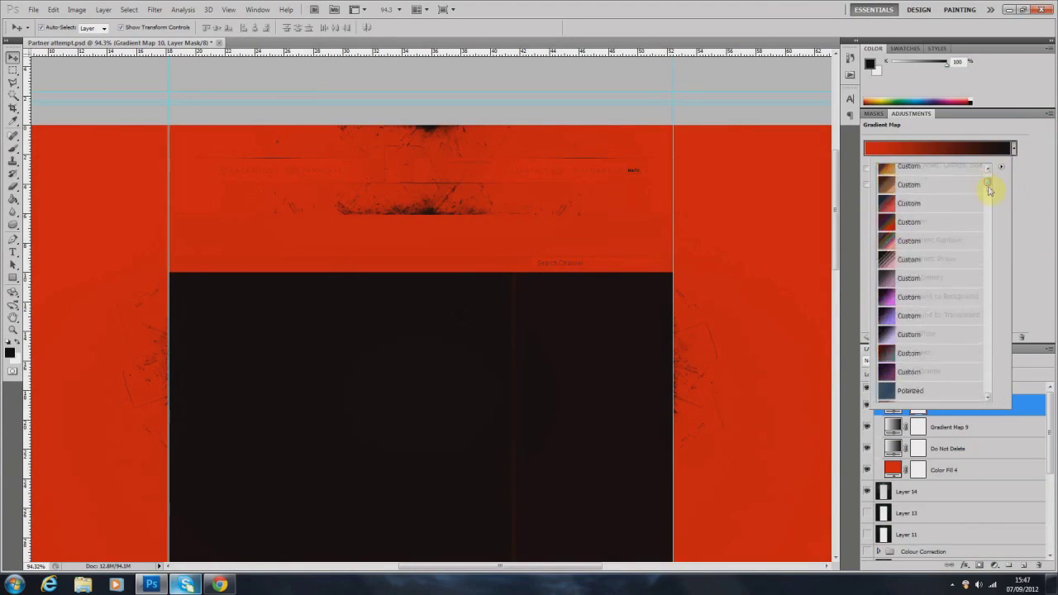
pyautogui.scroll(2, 934, 235)
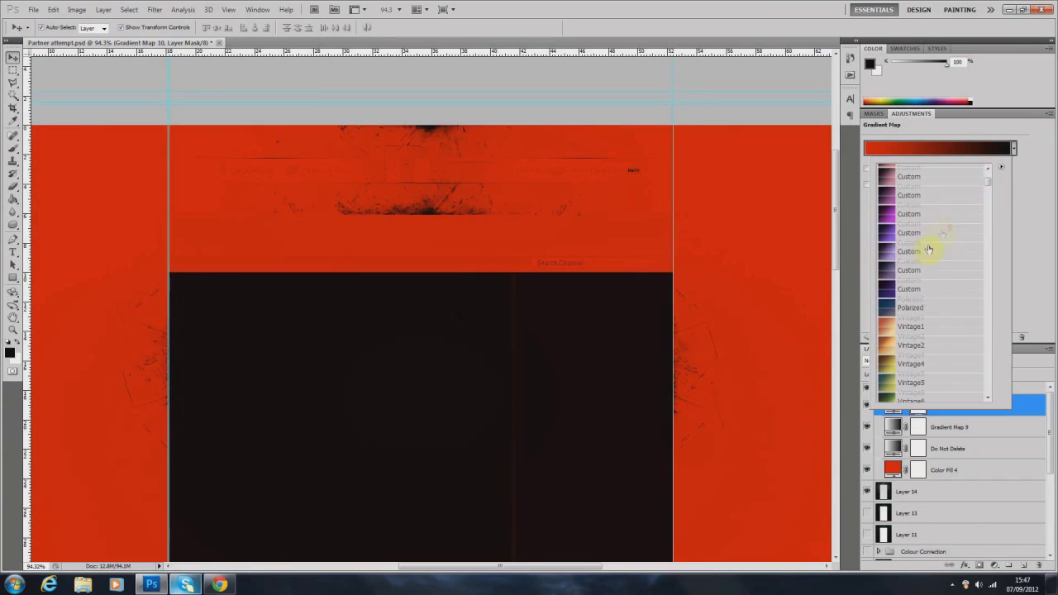
pyautogui.click(932, 237)
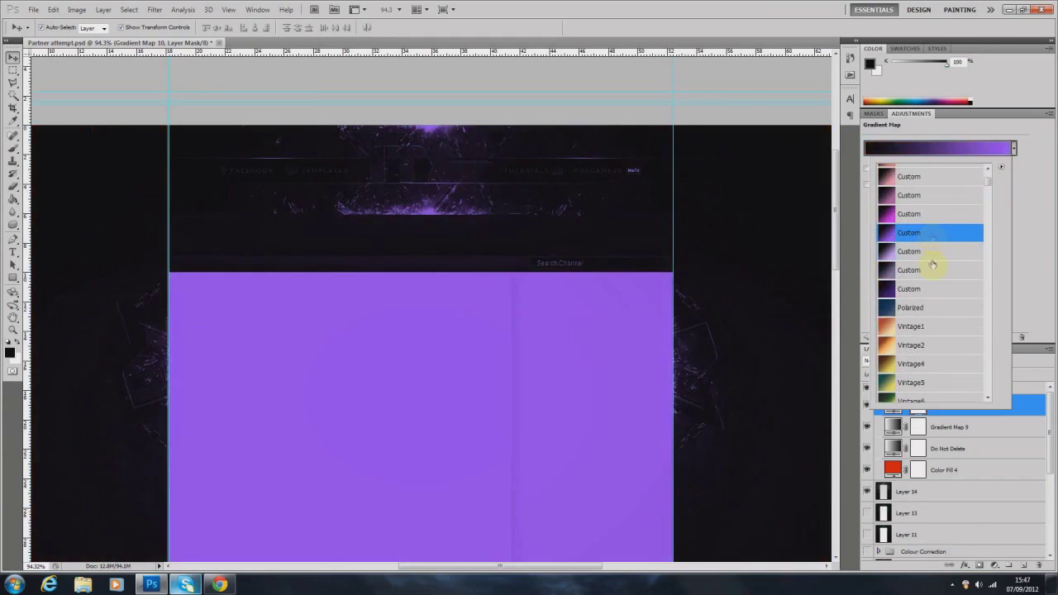
pyautogui.click(924, 289)
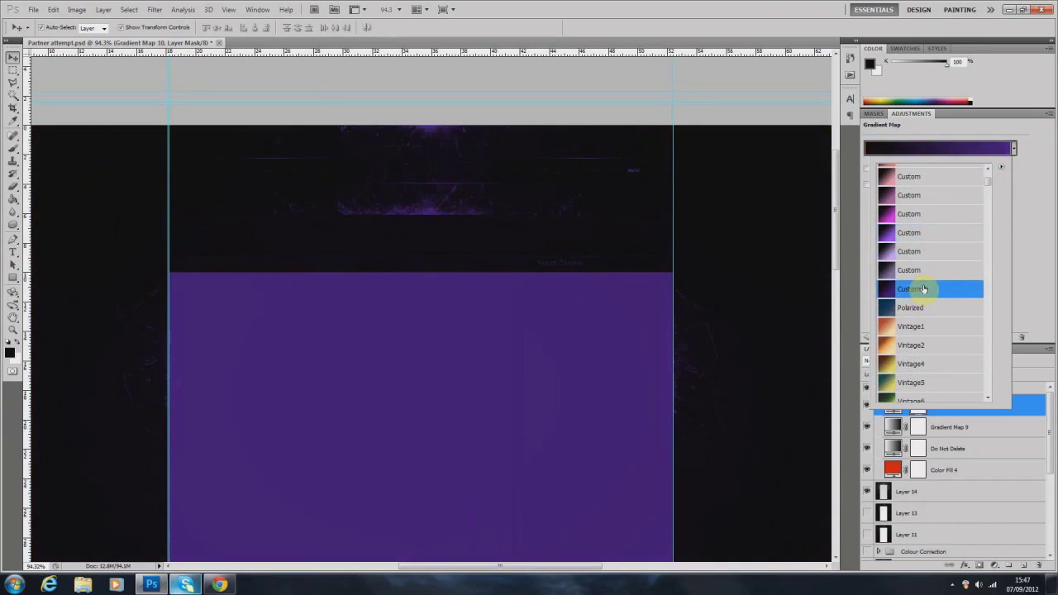
pyautogui.click(1035, 295)
pyautogui.click(870, 184)
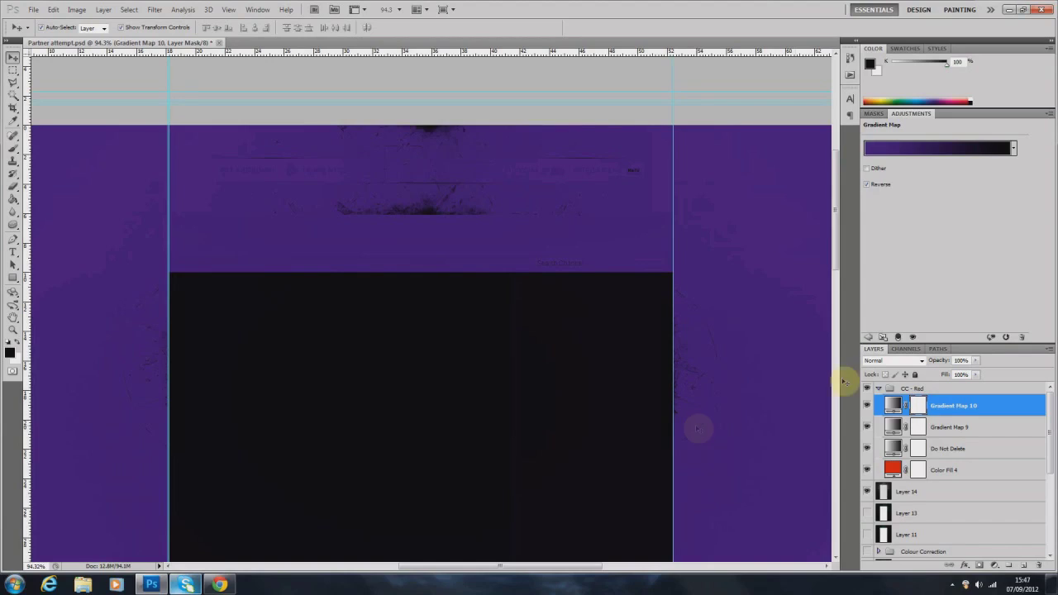
# Set the topmost dark purple gradient map layer to Overlay, trying 50% opacity before settling on 18%
pyautogui.click(883, 362)
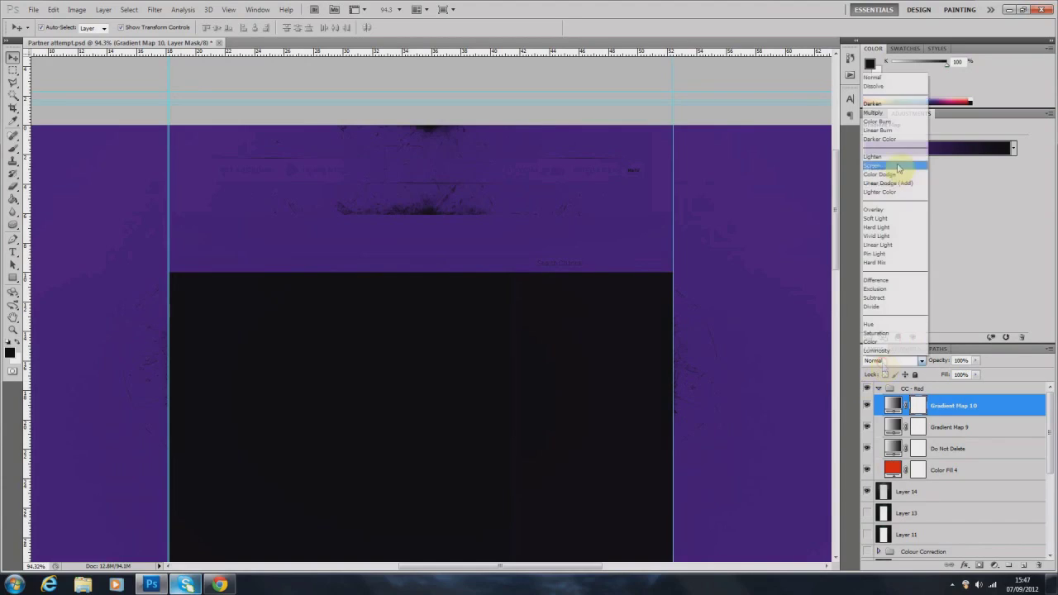
pyautogui.click(877, 209)
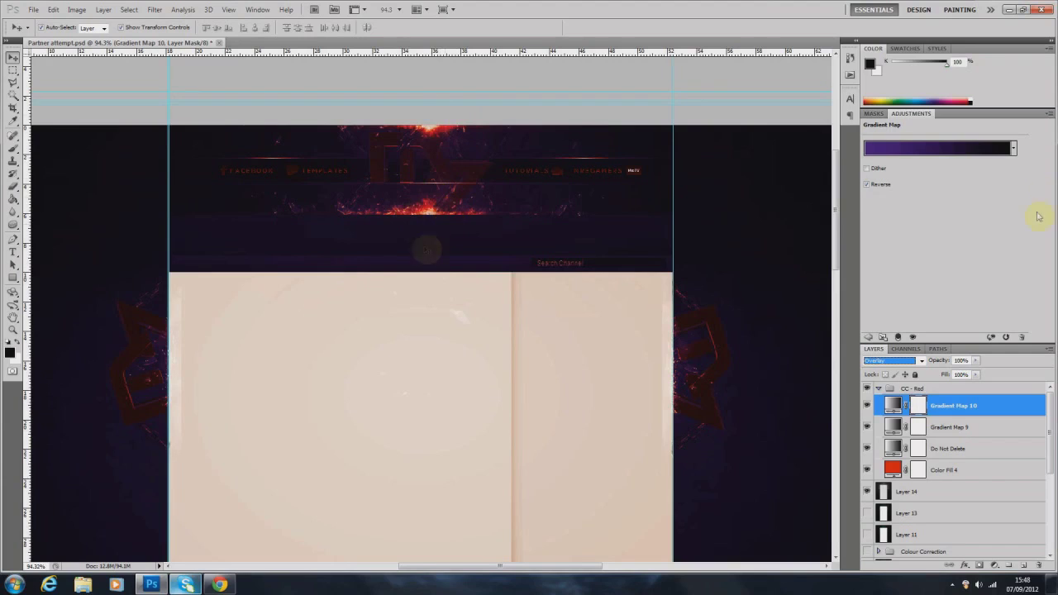
pyautogui.click(961, 361)
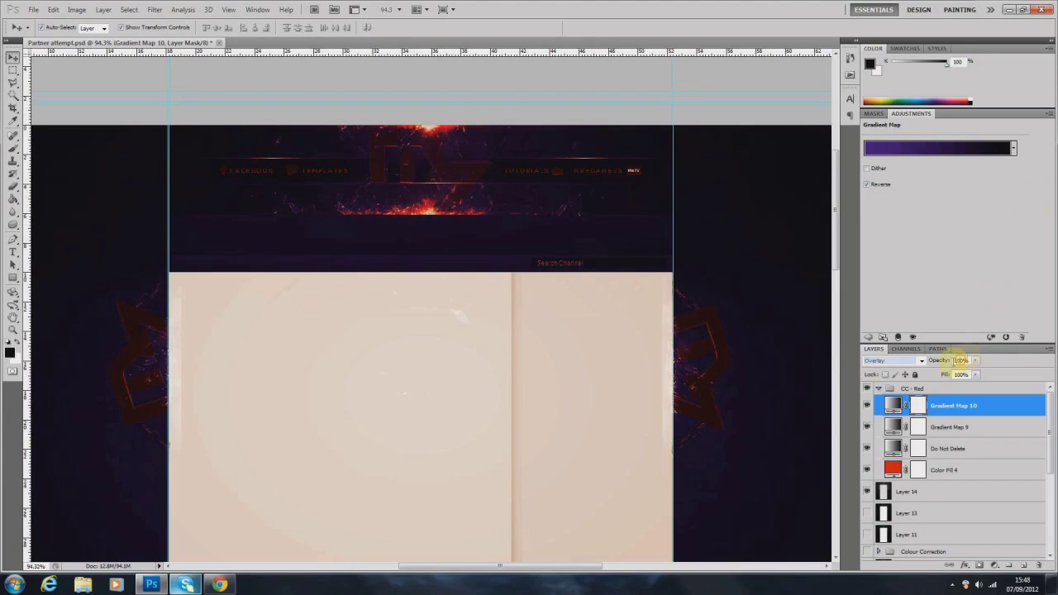
pyautogui.write('50')
pyautogui.press('Return')
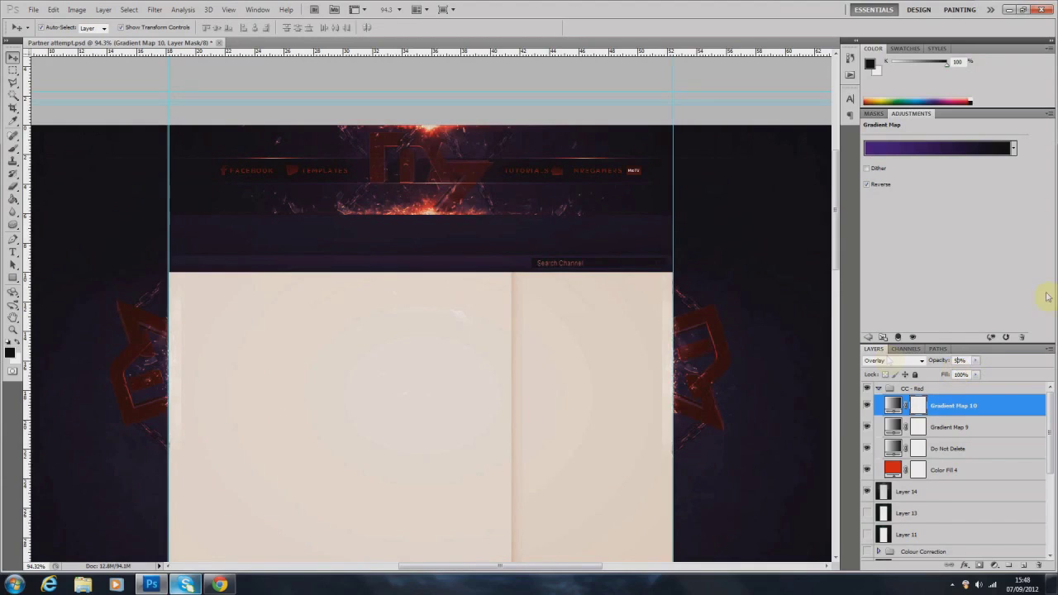
pyautogui.moveTo(977, 361); pyautogui.dragTo(960, 374)
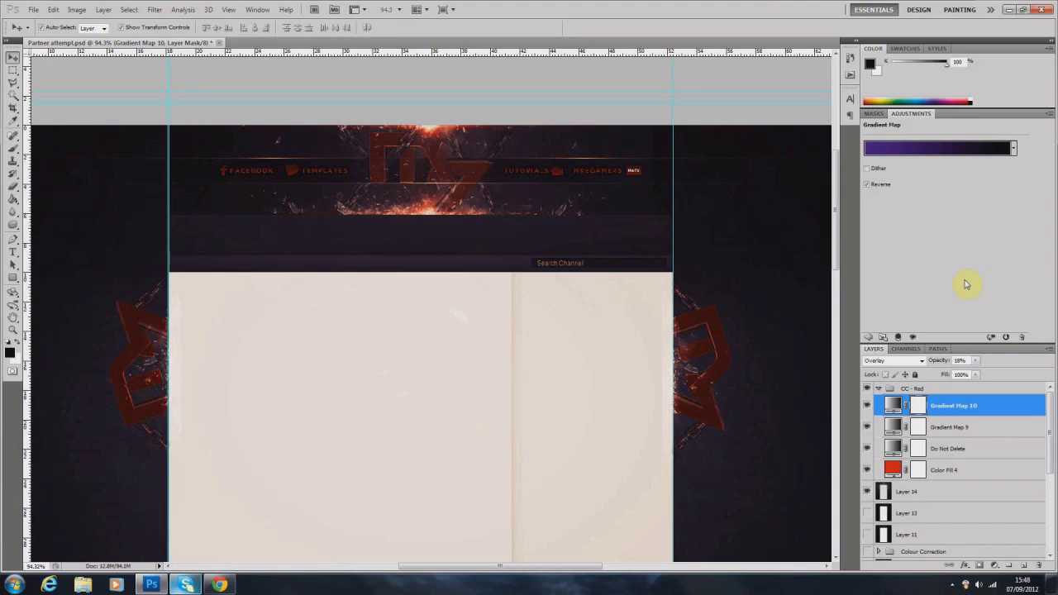
# Add a Brightness/Contrast adjustment above the gradient maps with brightness 45 and contrast 35
pyautogui.click(995, 566)
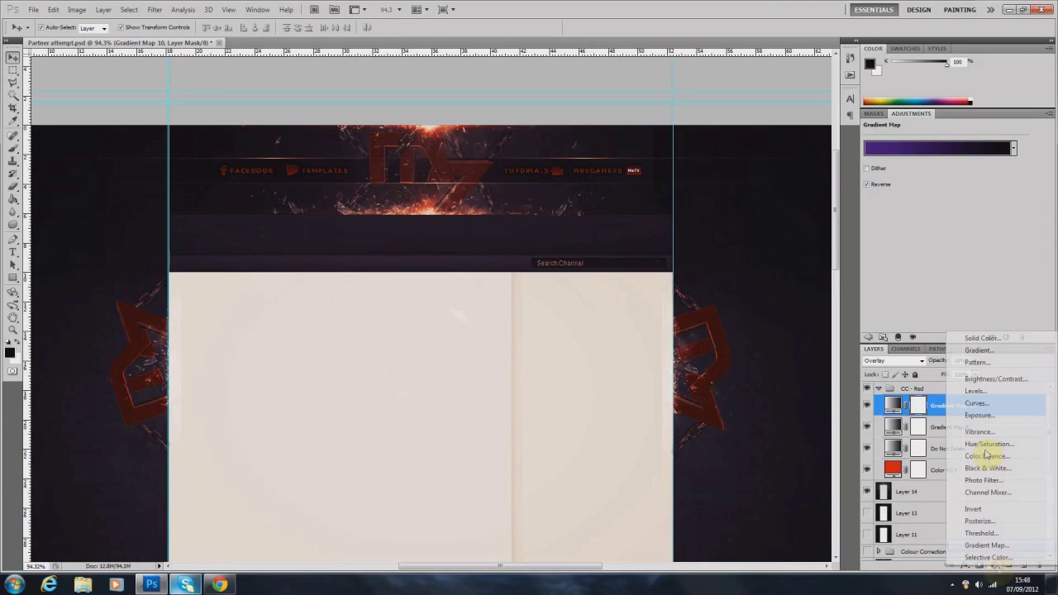
pyautogui.click(988, 379)
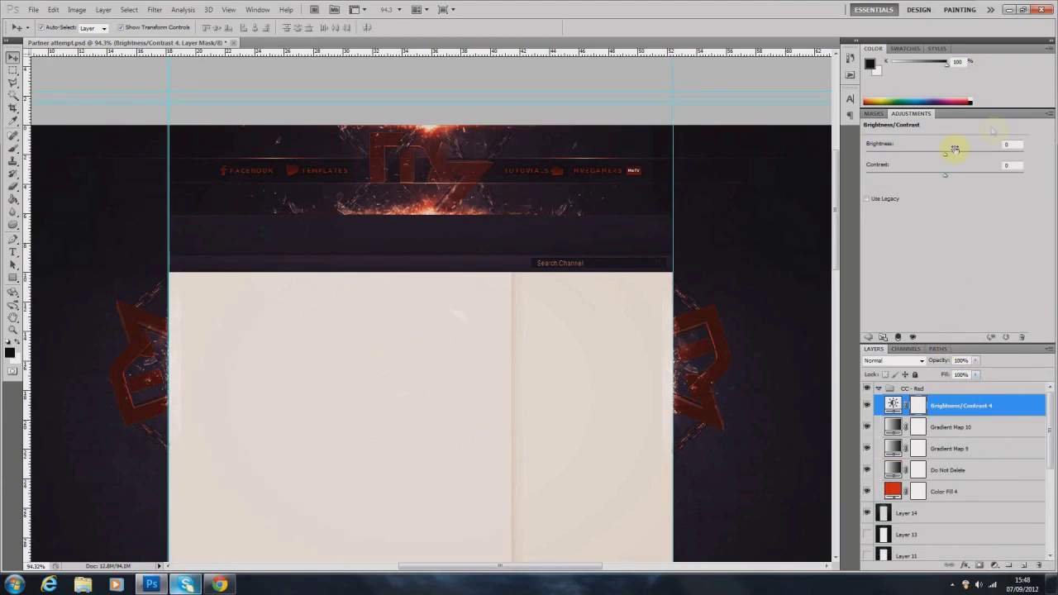
pyautogui.moveTo(945, 156); pyautogui.dragTo(972, 177)
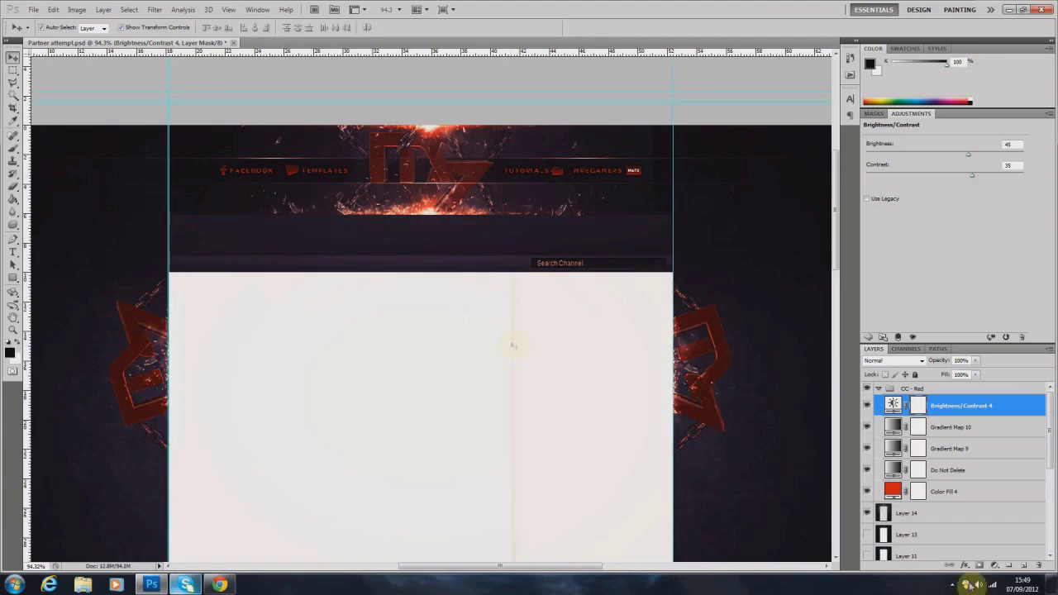
# Add a Curves adjustment and lower its red channel with points at input 199, output 190 and input 85, output 69
pyautogui.click(995, 567)
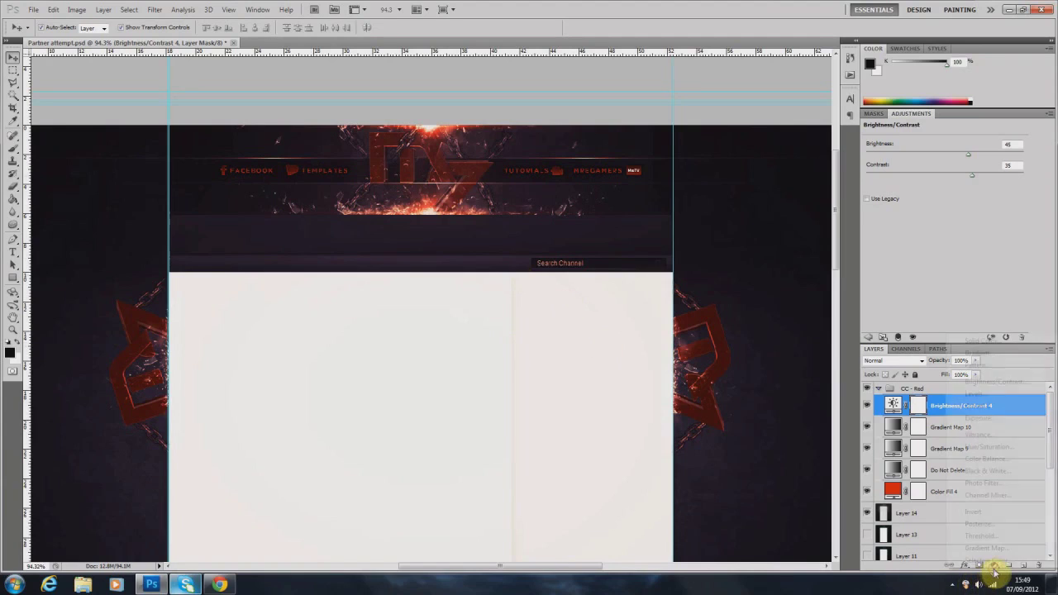
pyautogui.click(991, 408)
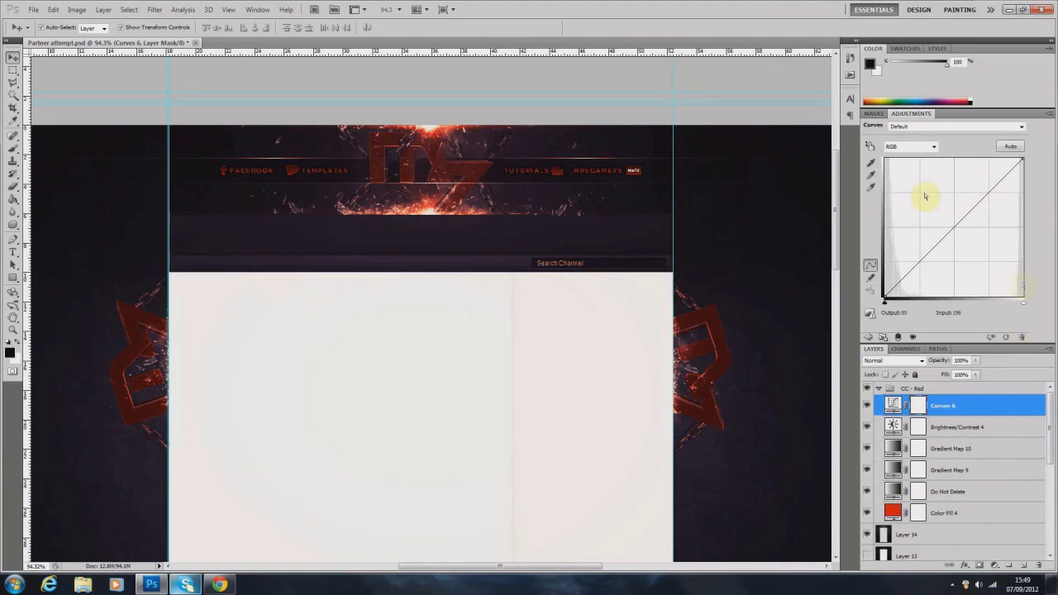
pyautogui.click(936, 148)
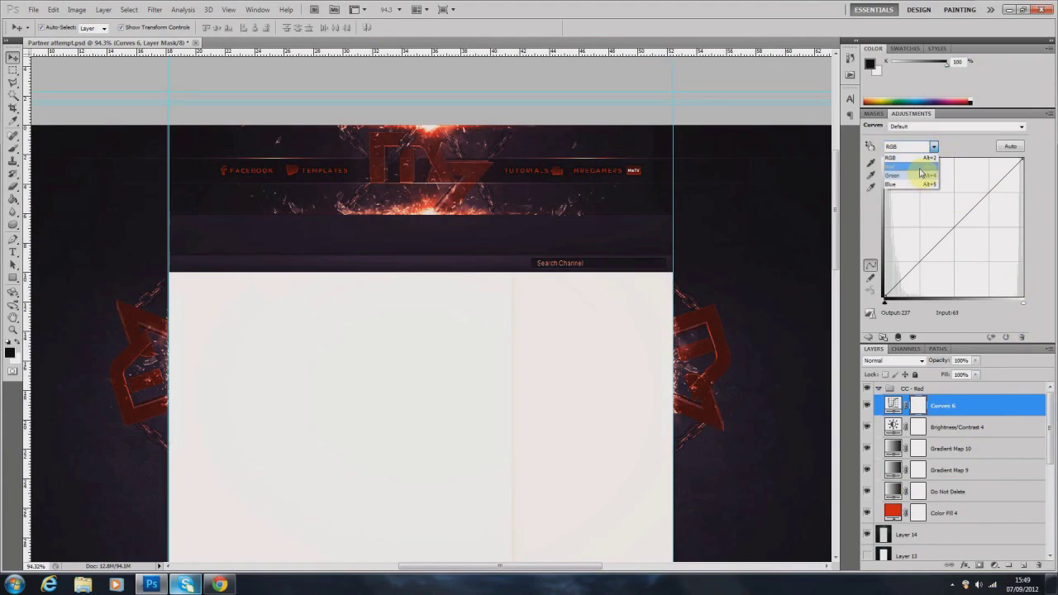
pyautogui.click(920, 170)
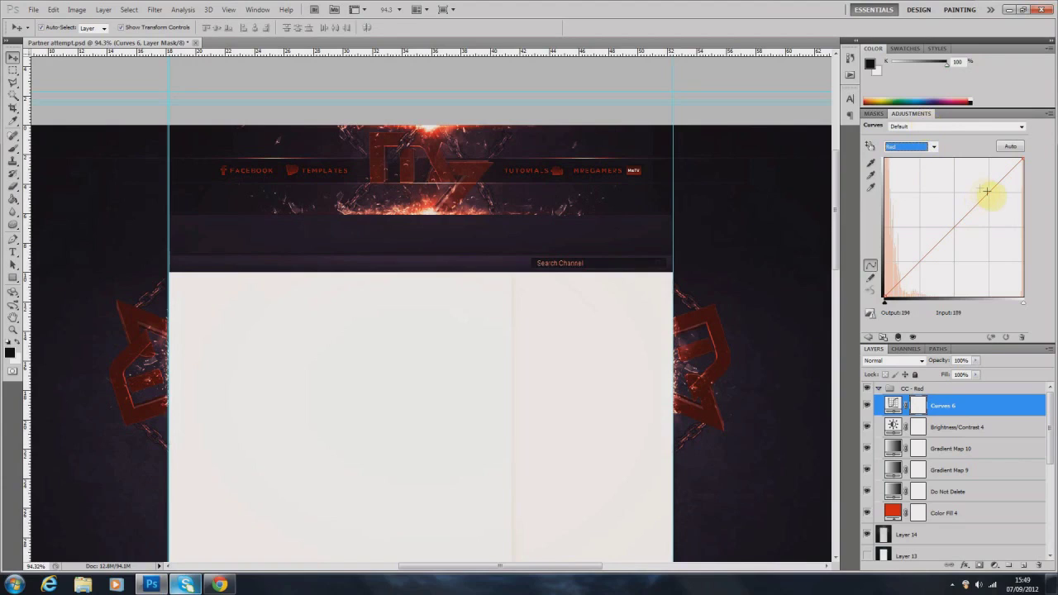
pyautogui.moveTo(988, 192)
pyautogui.mouseDown()
pyautogui.moveTo(986, 180)
pyautogui.moveTo(992, 193)
pyautogui.mouseUp()
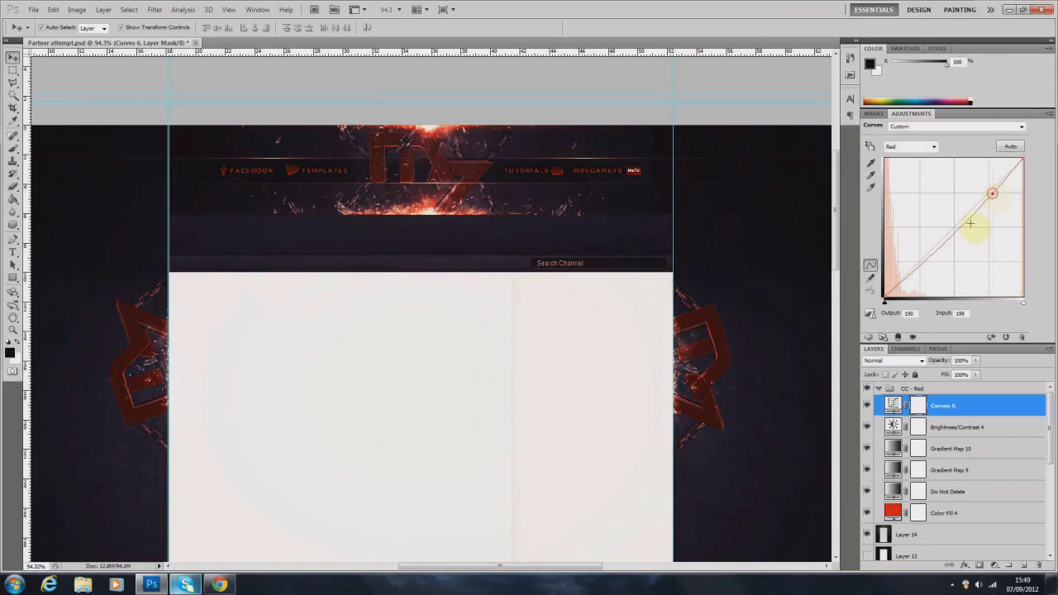
pyautogui.click(932, 259)
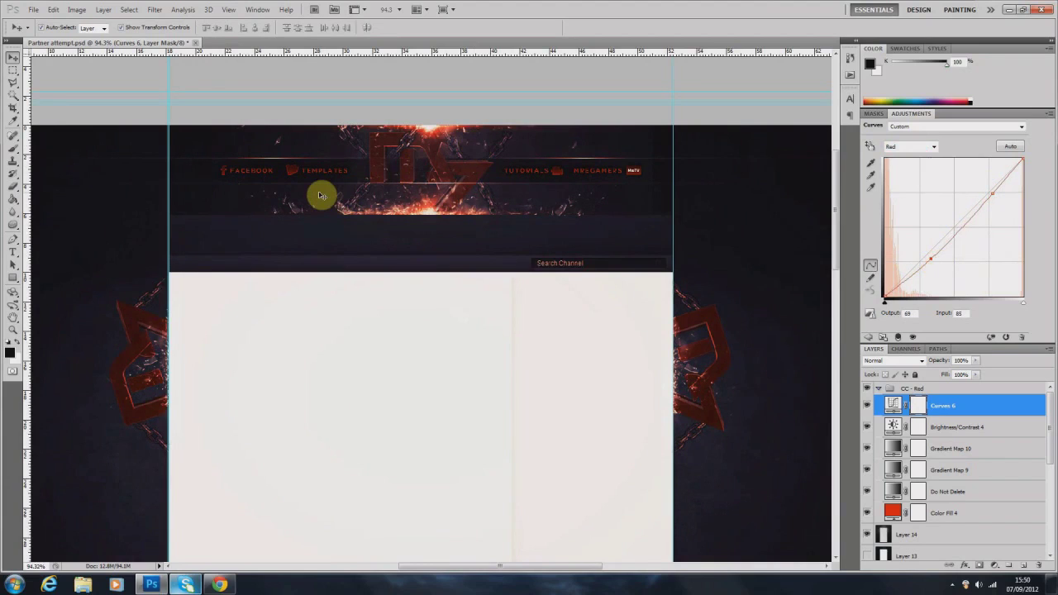
# Raise the green channel of the curves with points at input 179, output 210 and input 52, output 69
pyautogui.click(933, 147)
pyautogui.click(906, 175)
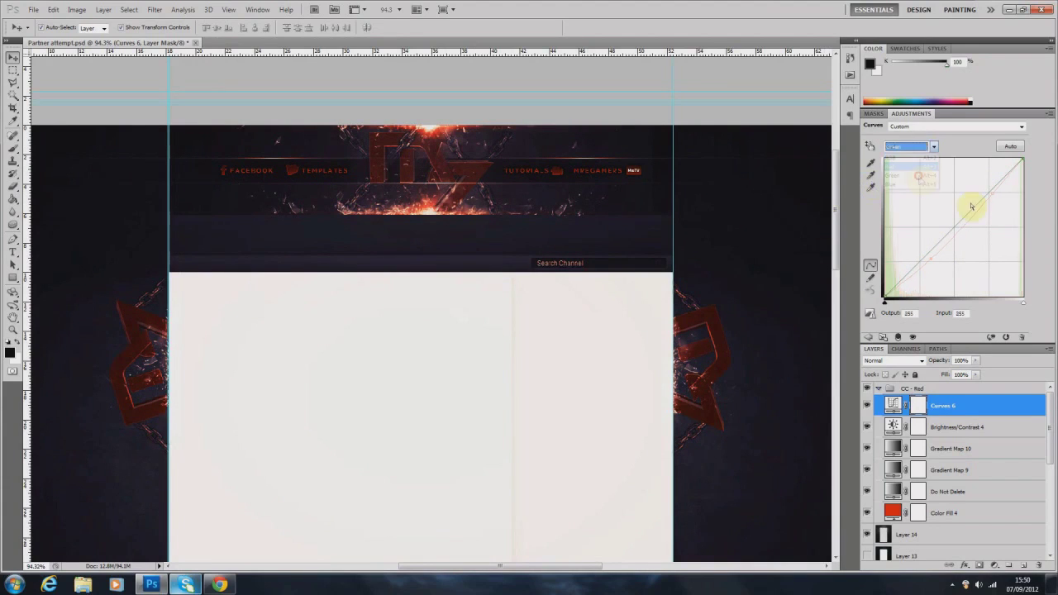
pyautogui.moveTo(984, 199); pyautogui.dragTo(981, 182)
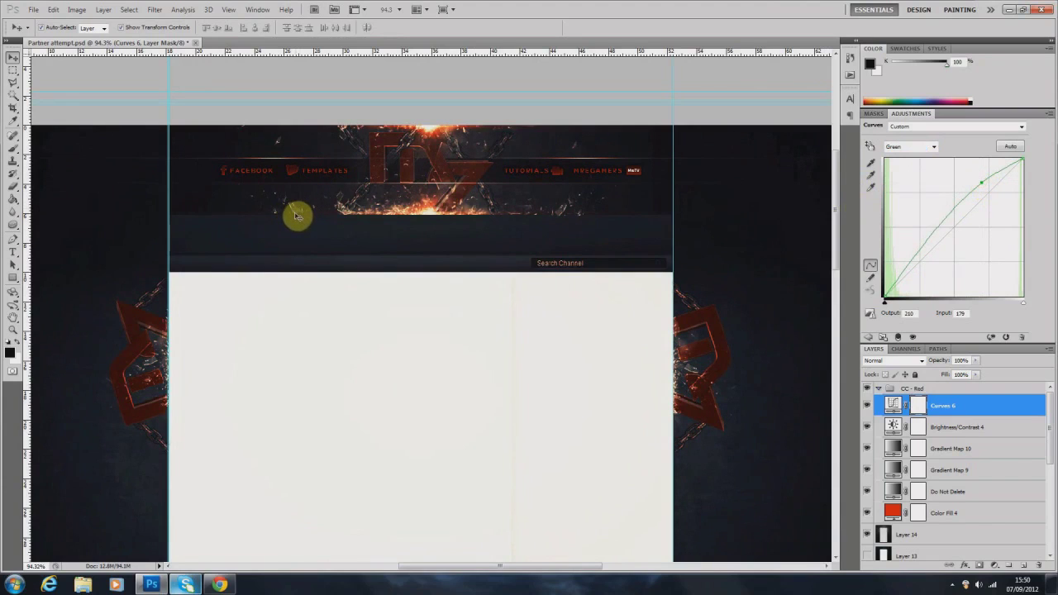
pyautogui.moveTo(914, 260); pyautogui.dragTo(914, 259)
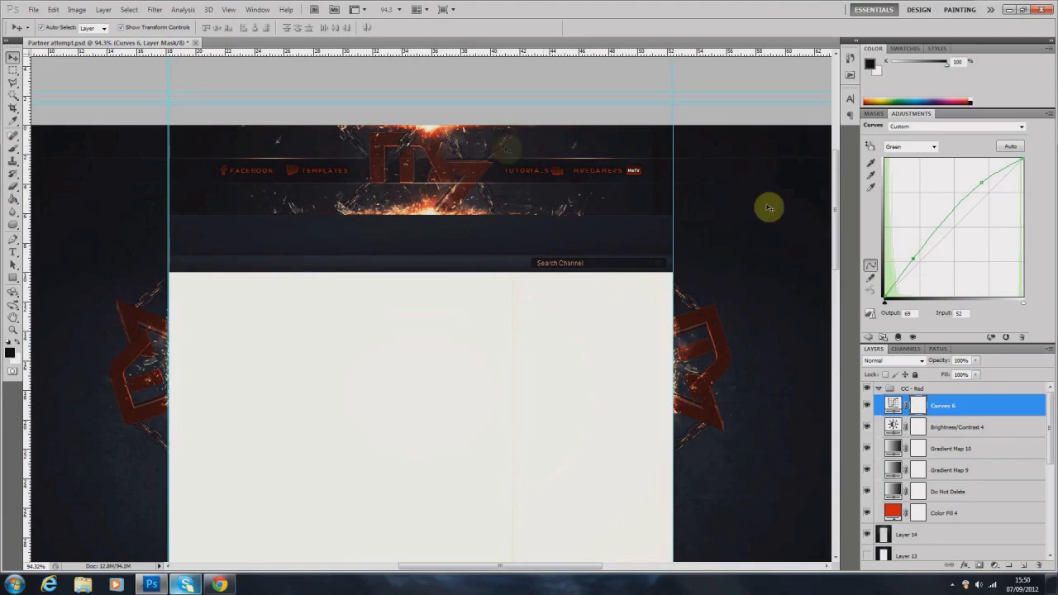
# Bend the blue channel into an S-curve with raised highlights and a shadow point at input 74, output 66
pyautogui.click(931, 147)
pyautogui.click(911, 184)
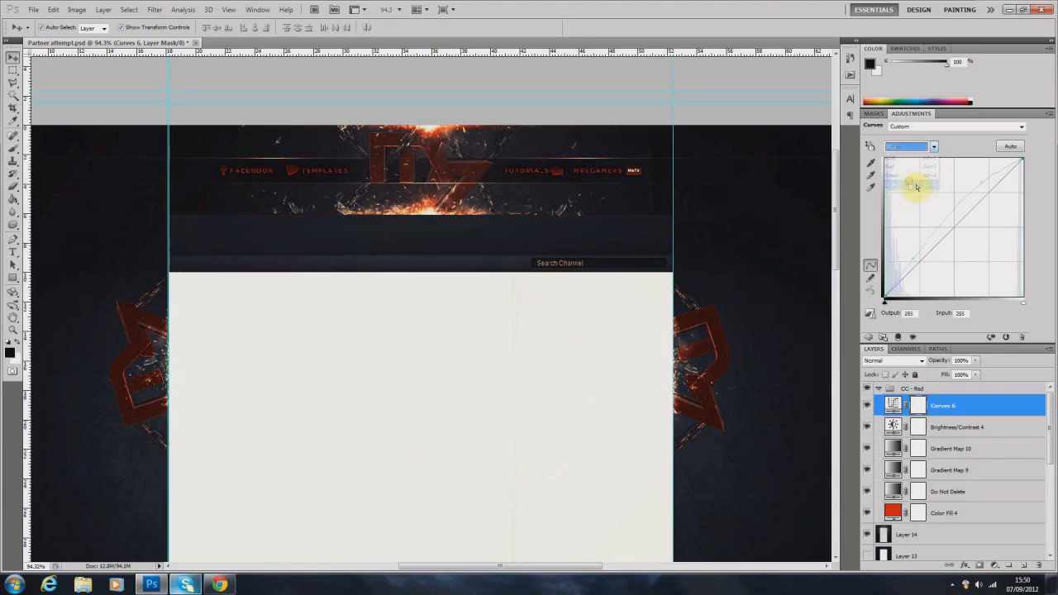
pyautogui.moveTo(984, 189); pyautogui.dragTo(990, 180)
pyautogui.moveTo(937, 259); pyautogui.dragTo(925, 261)
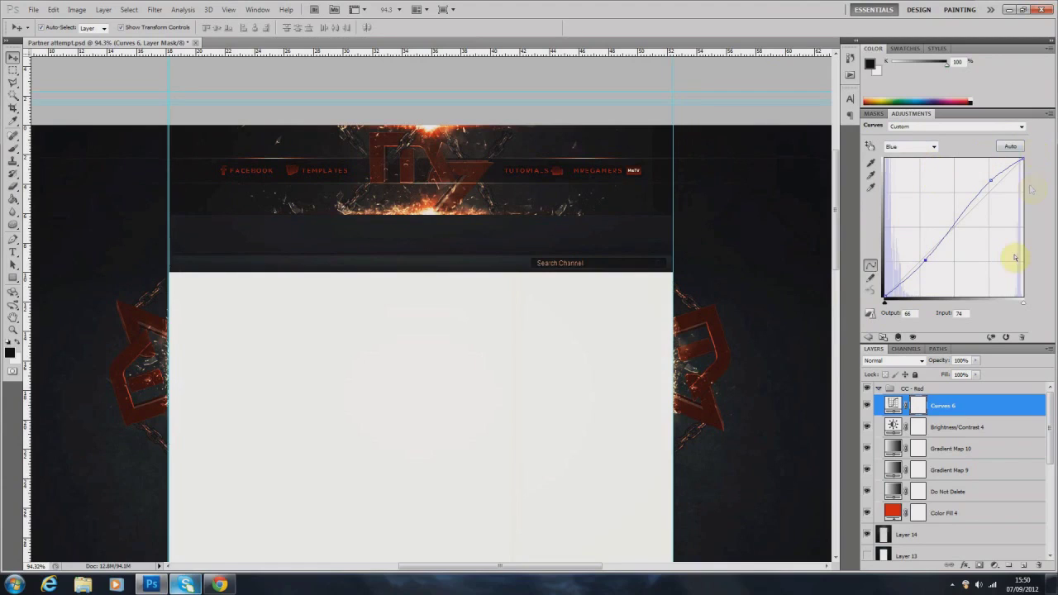
# Review the red, green and blue channel curves of the Curves adjustment one after another, then deselect the layer
pyautogui.click(908, 152)
pyautogui.click(909, 170)
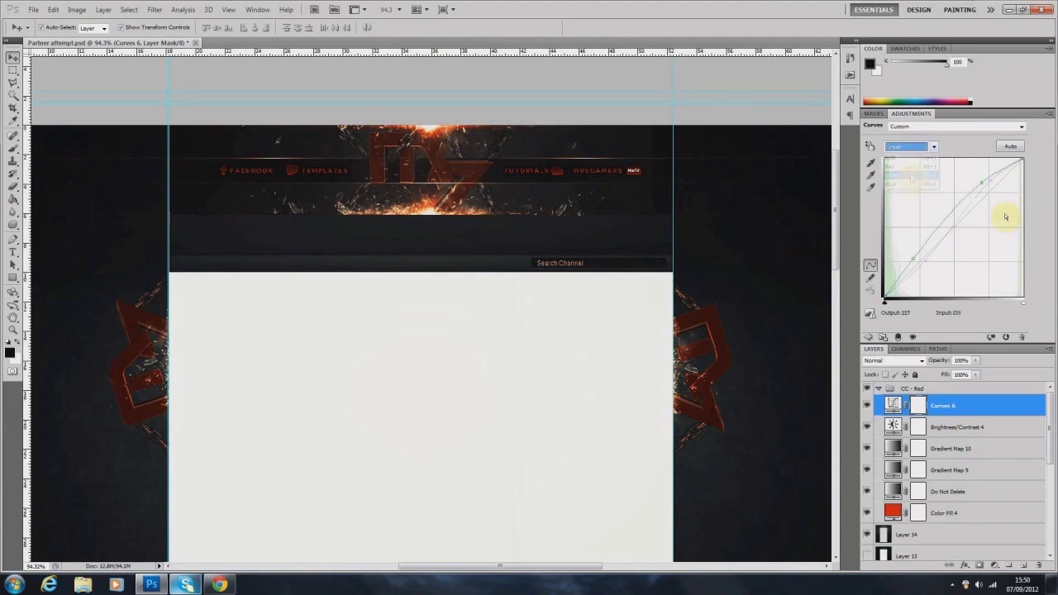
pyautogui.hotkey('alt', '5')
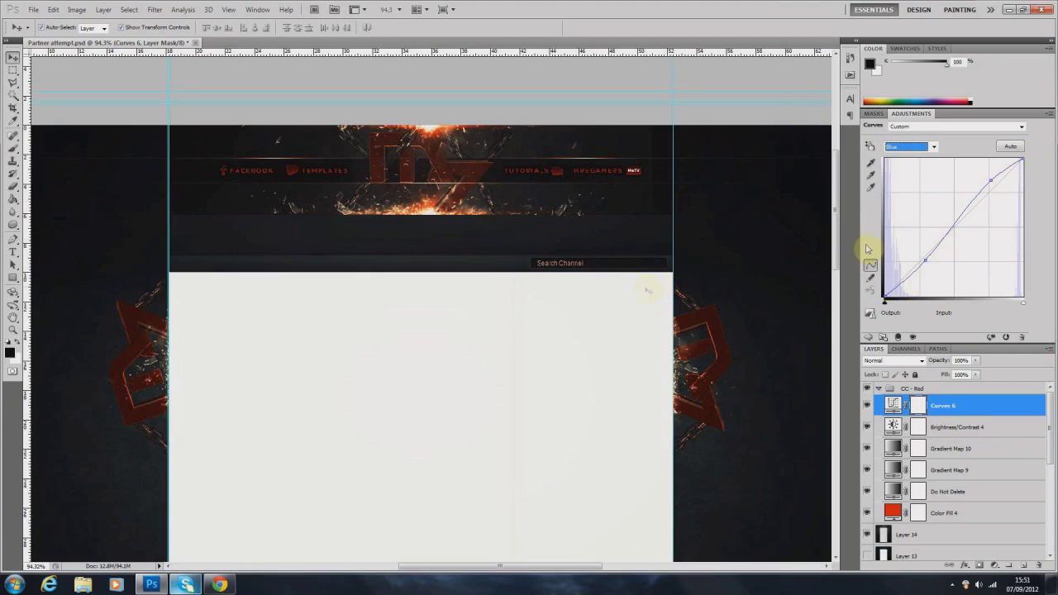
pyautogui.hotkey('alt', '4')
pyautogui.hotkey('alt', '3')
pyautogui.hotkey('alt', '4')
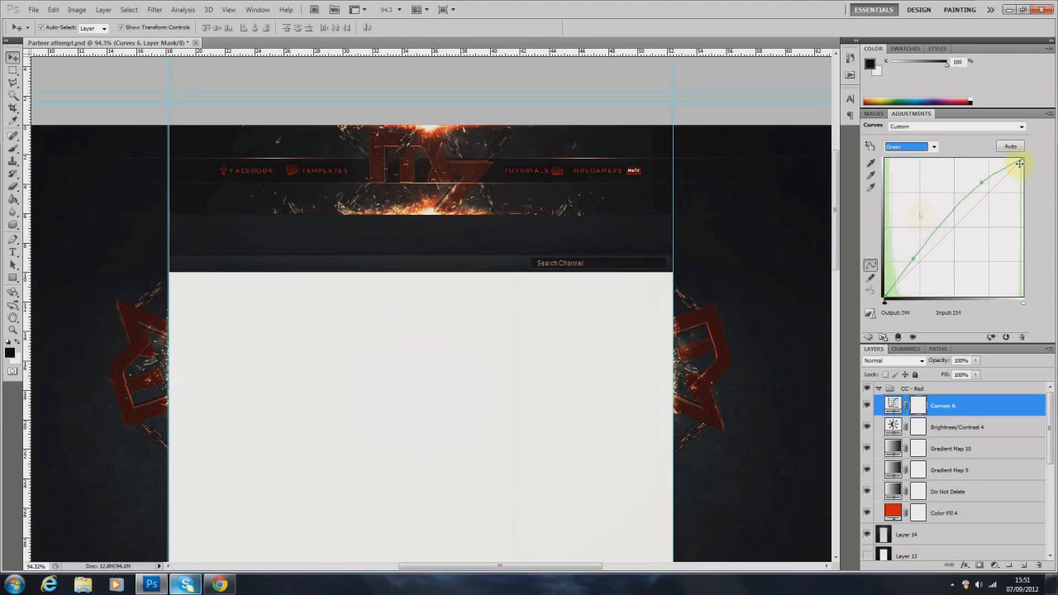
pyautogui.scroll(1, 910, 157)
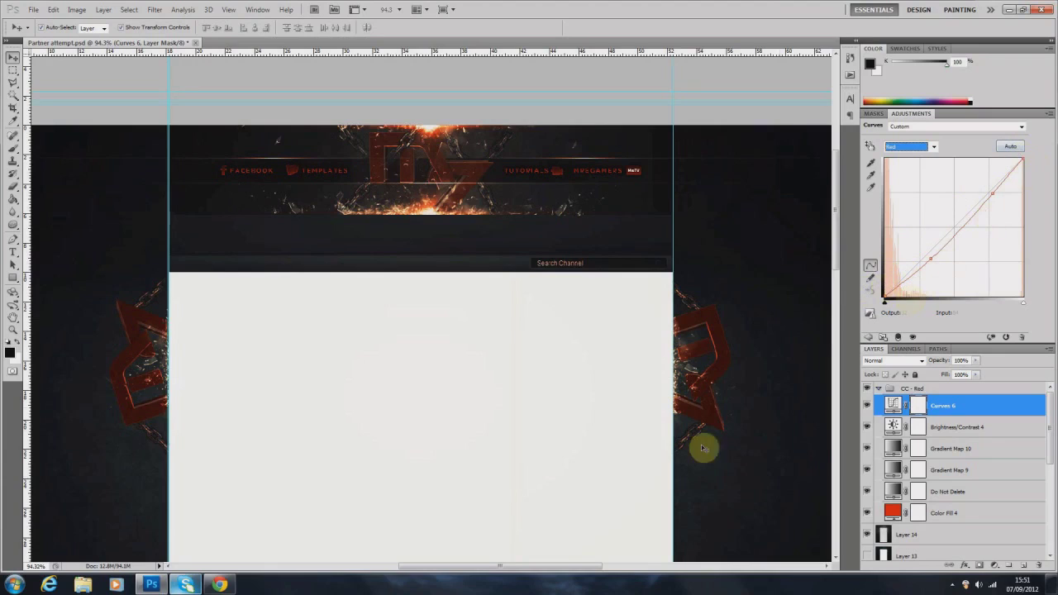
pyautogui.hotkey('alt', '4')
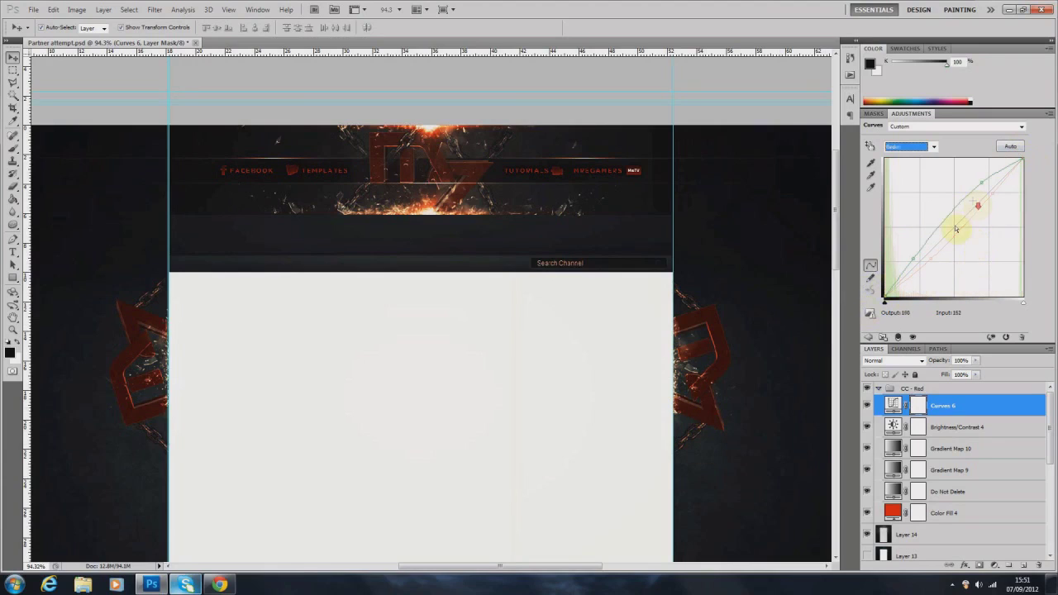
pyautogui.hotkey('alt', '5')
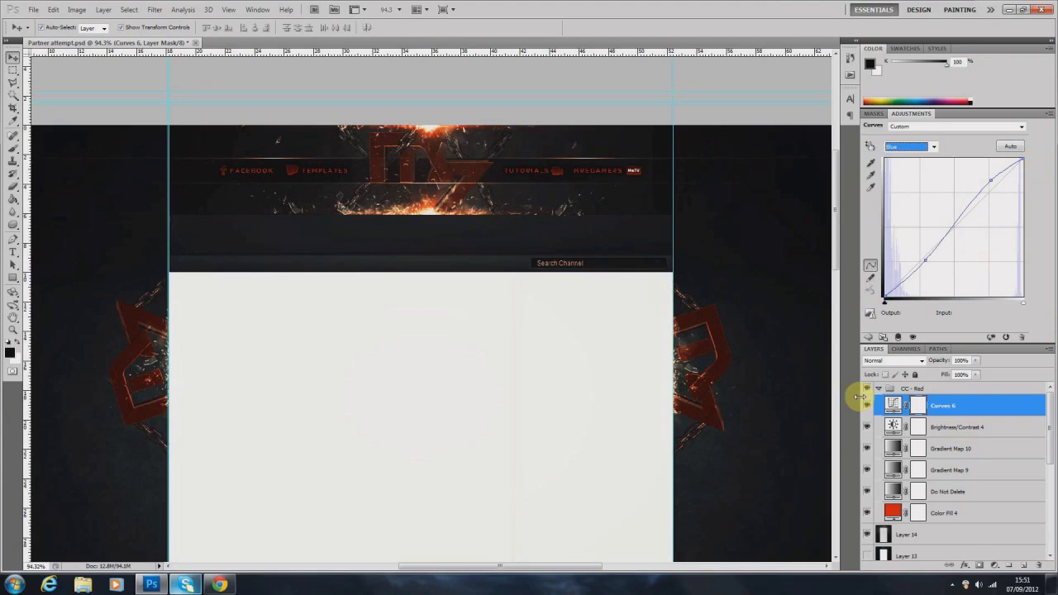
pyautogui.click(604, 71)
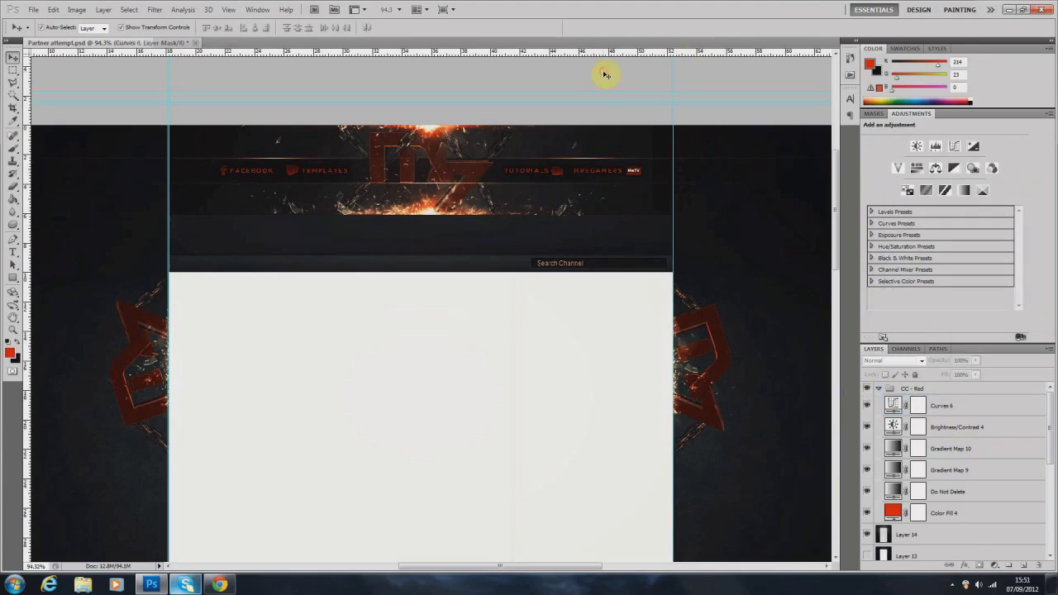
# Add a second Curves adjustment on top, brightening RGB with a raised highlight point plus input 131, output 158 and input 60, output 79
pyautogui.click(1010, 408)
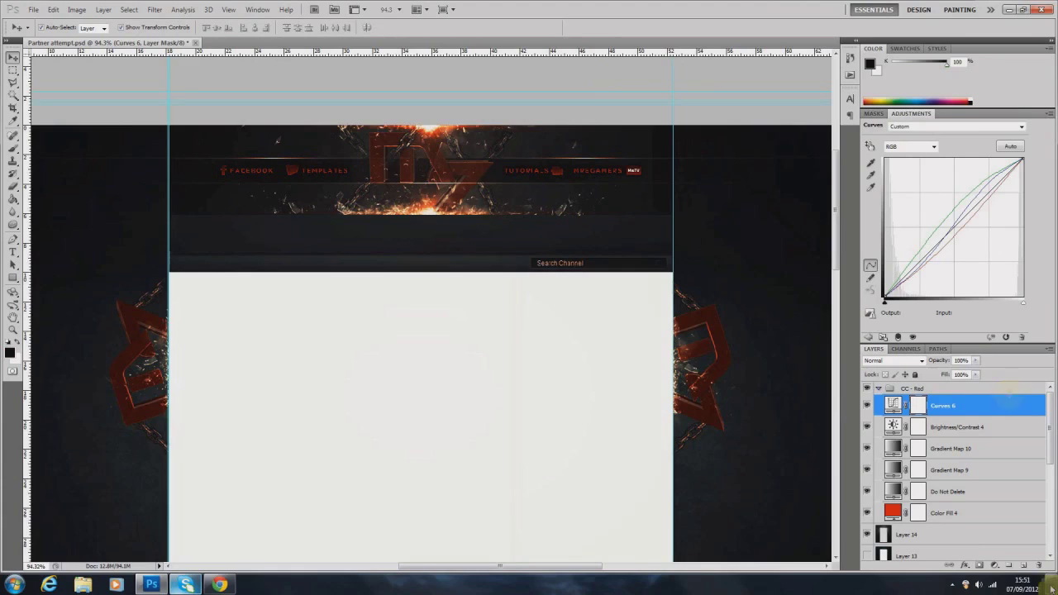
pyautogui.click(994, 566)
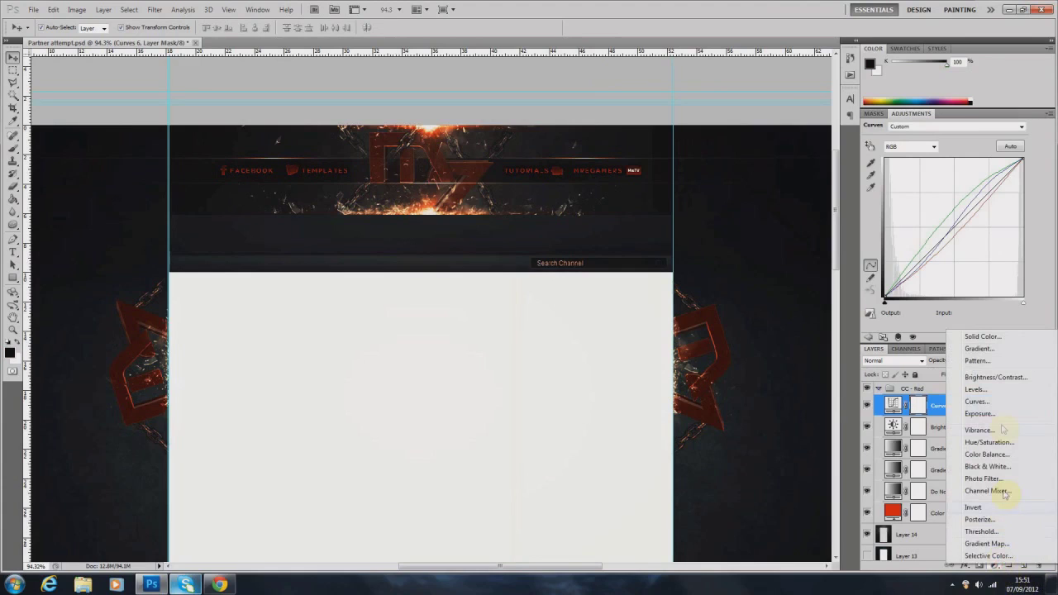
pyautogui.click(980, 402)
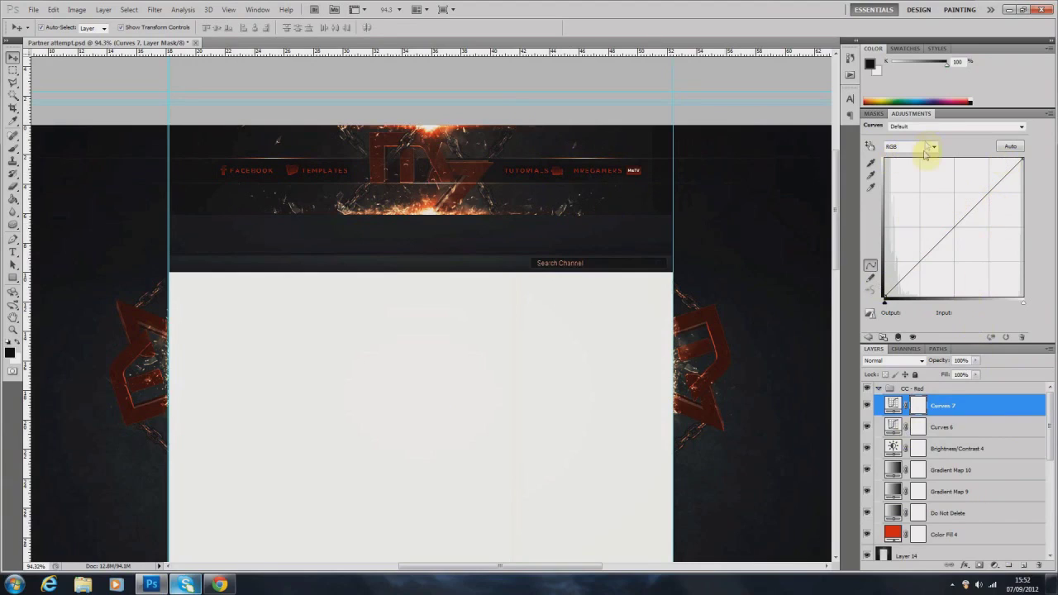
pyautogui.moveTo(984, 200); pyautogui.dragTo(985, 179)
pyautogui.moveTo(926, 248)
pyautogui.mouseDown()
pyautogui.moveTo(929, 259)
pyautogui.moveTo(920, 254)
pyautogui.mouseUp()
pyautogui.moveTo(956, 217)
pyautogui.mouseDown()
pyautogui.moveTo(952, 208)
pyautogui.moveTo(973, 250)
pyautogui.moveTo(941, 194)
pyautogui.moveTo(956, 210)
pyautogui.mouseUp()
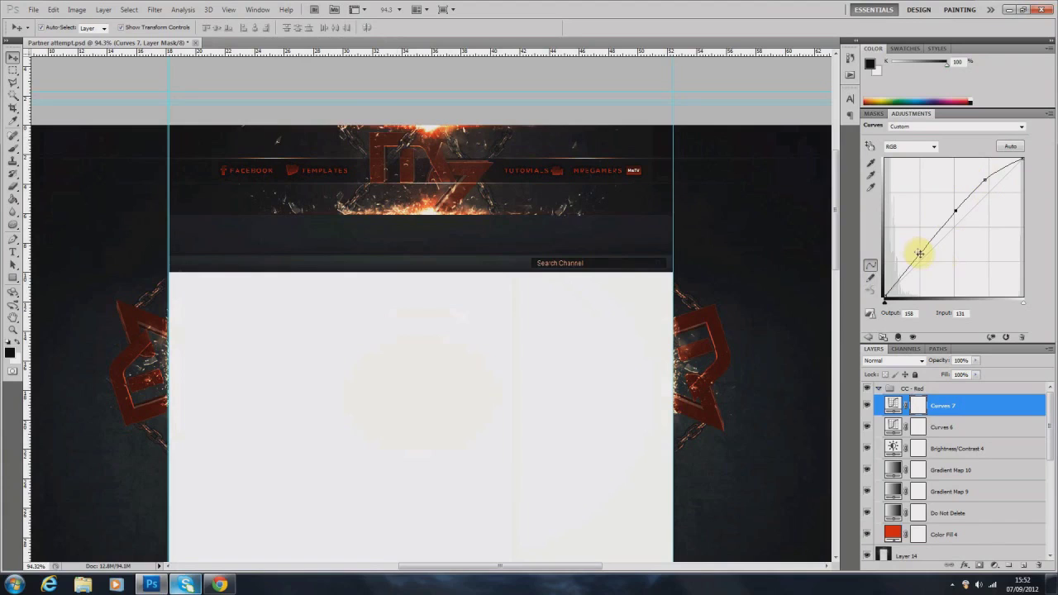
pyautogui.moveTo(919, 255)
pyautogui.mouseDown()
pyautogui.moveTo(930, 274)
pyautogui.moveTo(916, 256)
pyautogui.mouseUp()
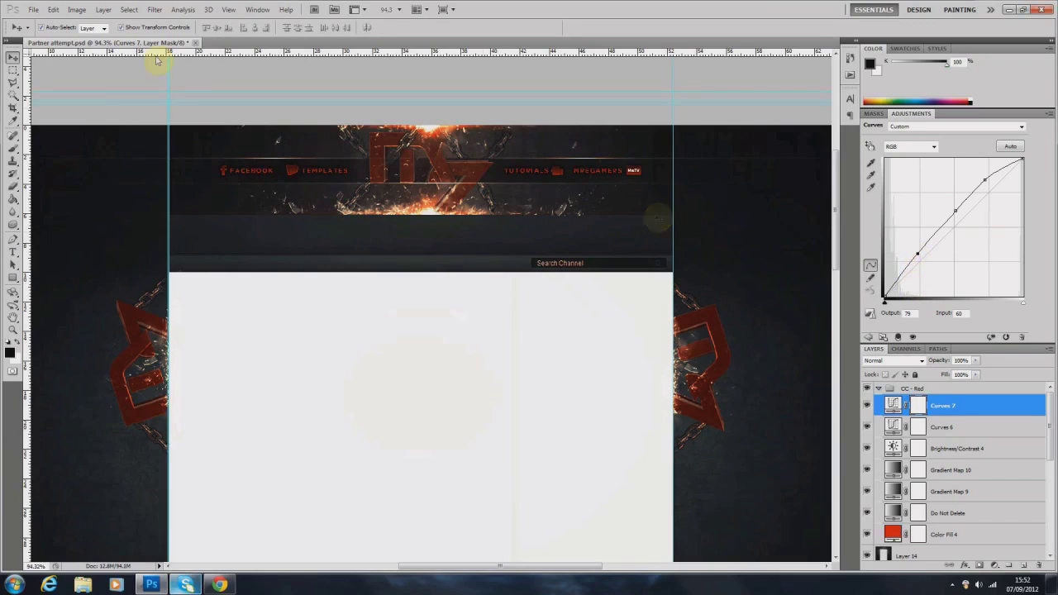
pyautogui.click(99, 67)
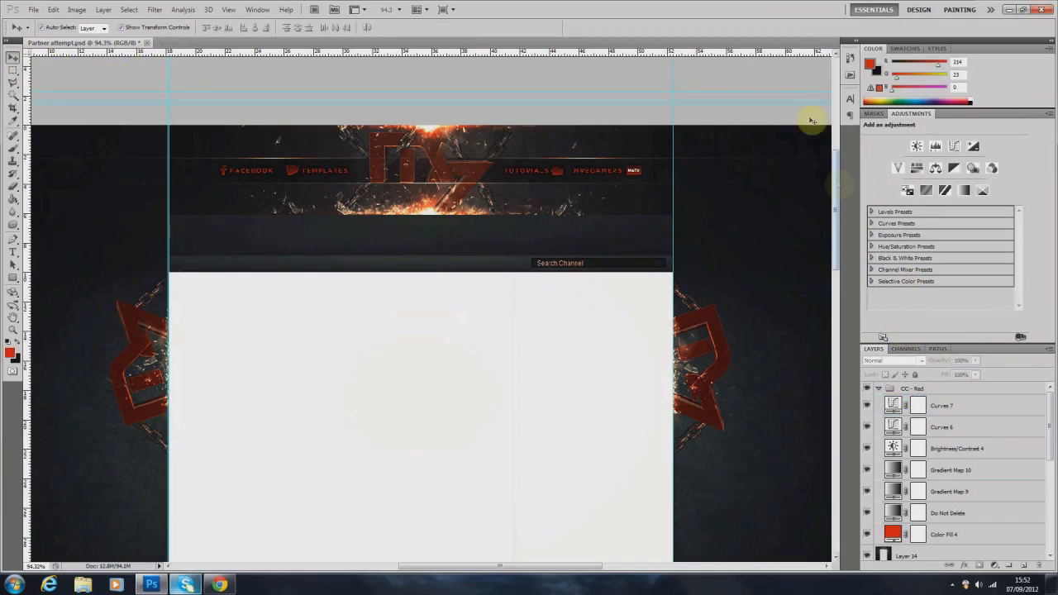
# Add a pattern fill layer above the topmost Curves adjustment, using the black-and-transparent horizontal line pattern at 100% scale
pyautogui.click(964, 406)
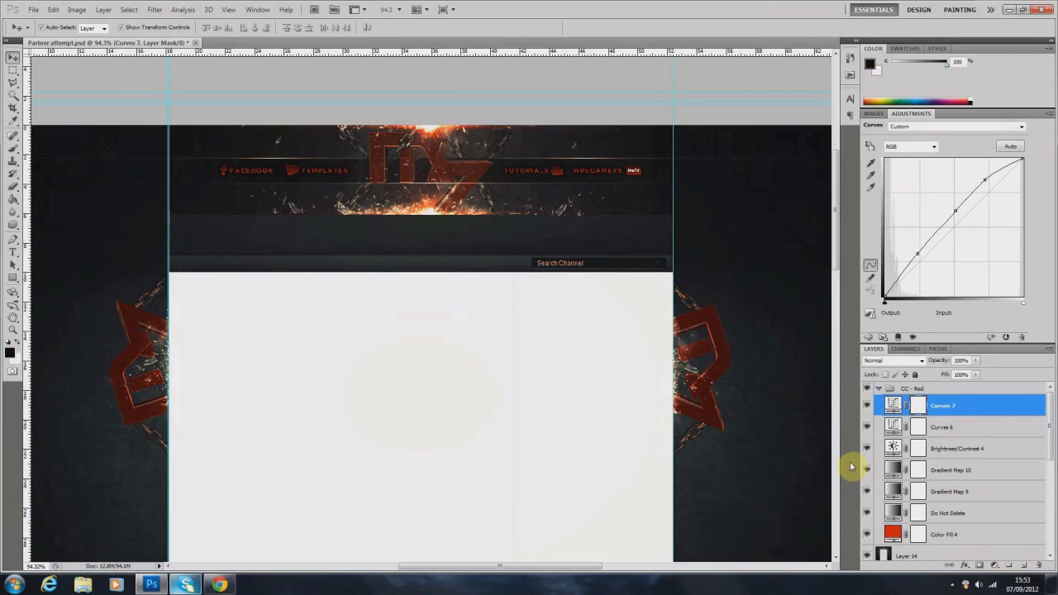
pyautogui.click(995, 565)
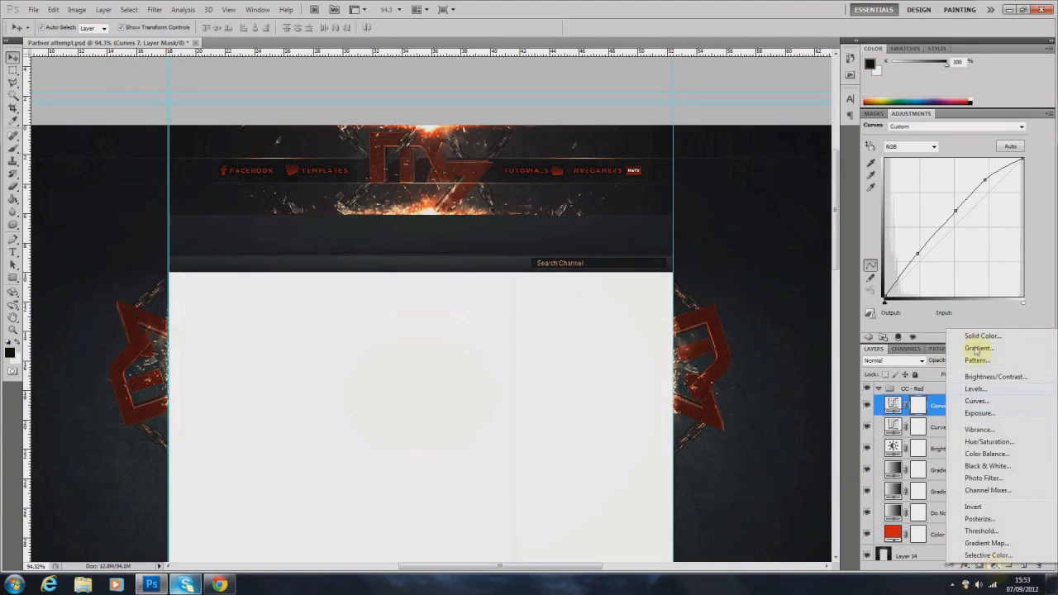
pyautogui.click(977, 360)
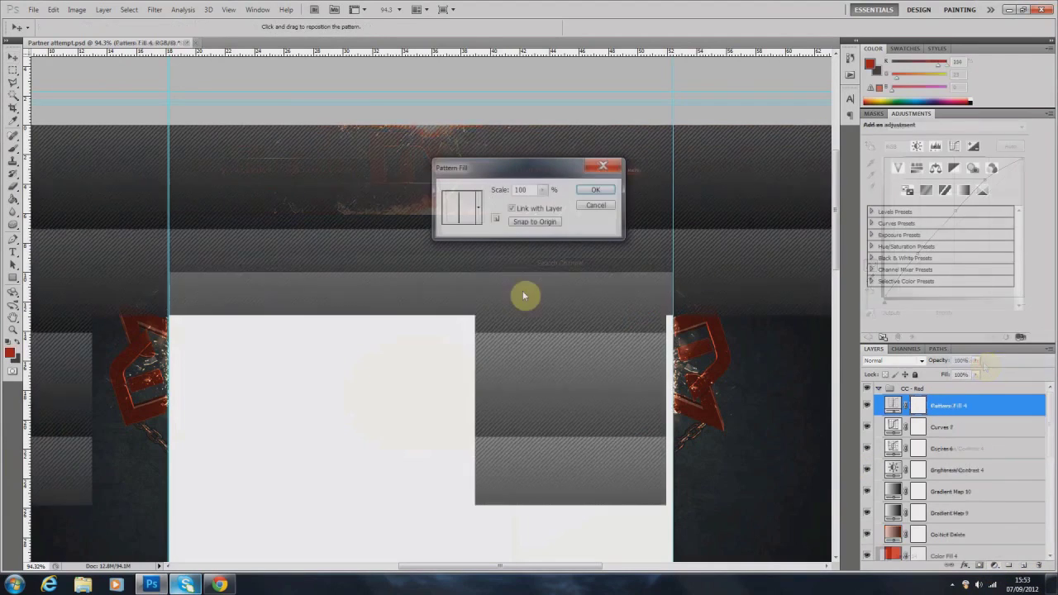
pyautogui.click(479, 208)
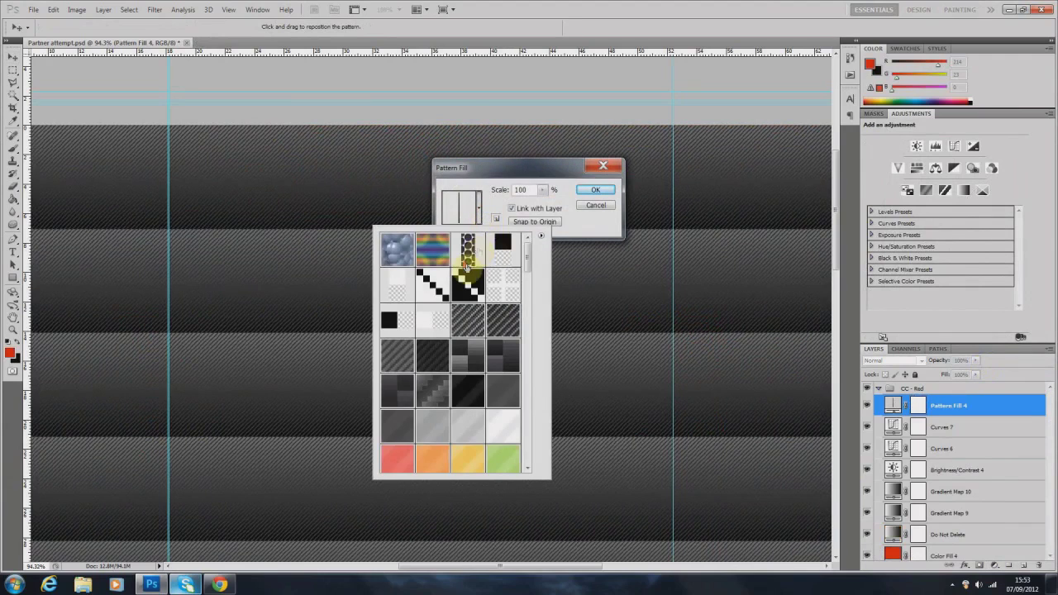
pyautogui.click(503, 247)
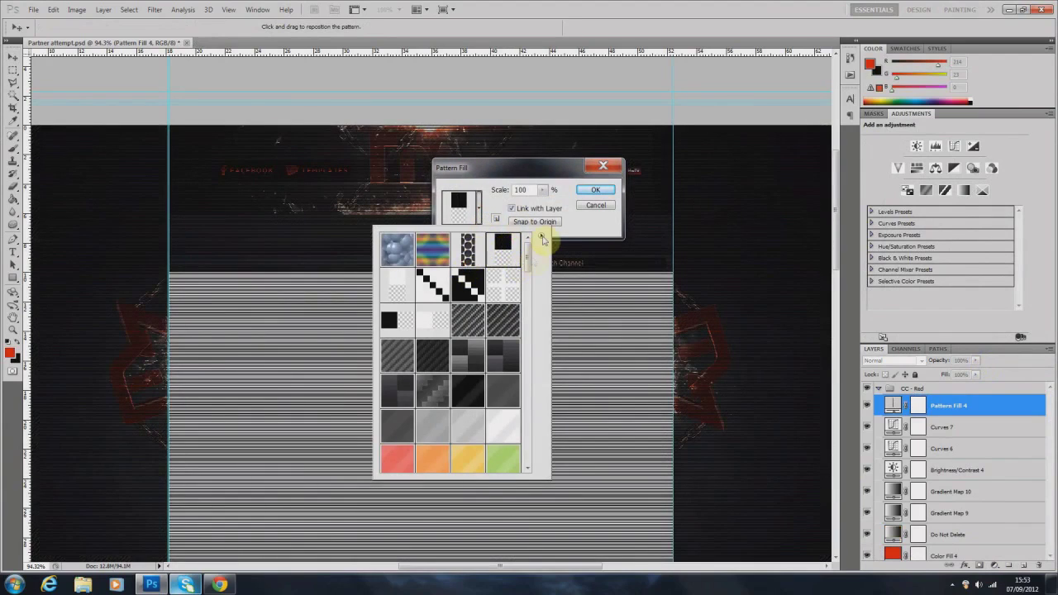
pyautogui.click(591, 205)
pyautogui.click(592, 190)
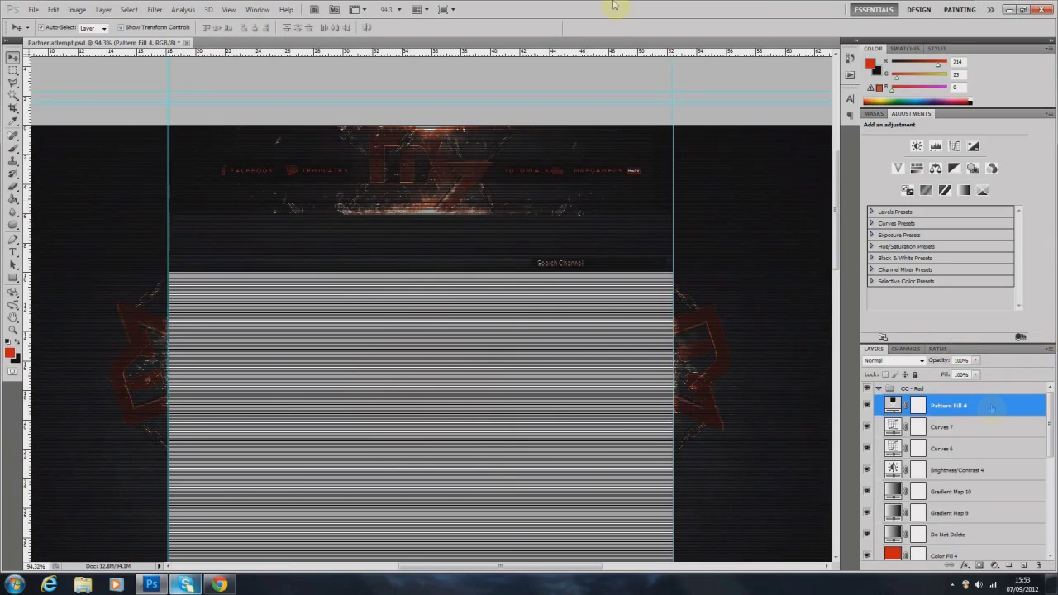
# Set the pattern fill layer's blend mode to Overlay and its opacity to 25%, then deselect it
pyautogui.click(908, 362)
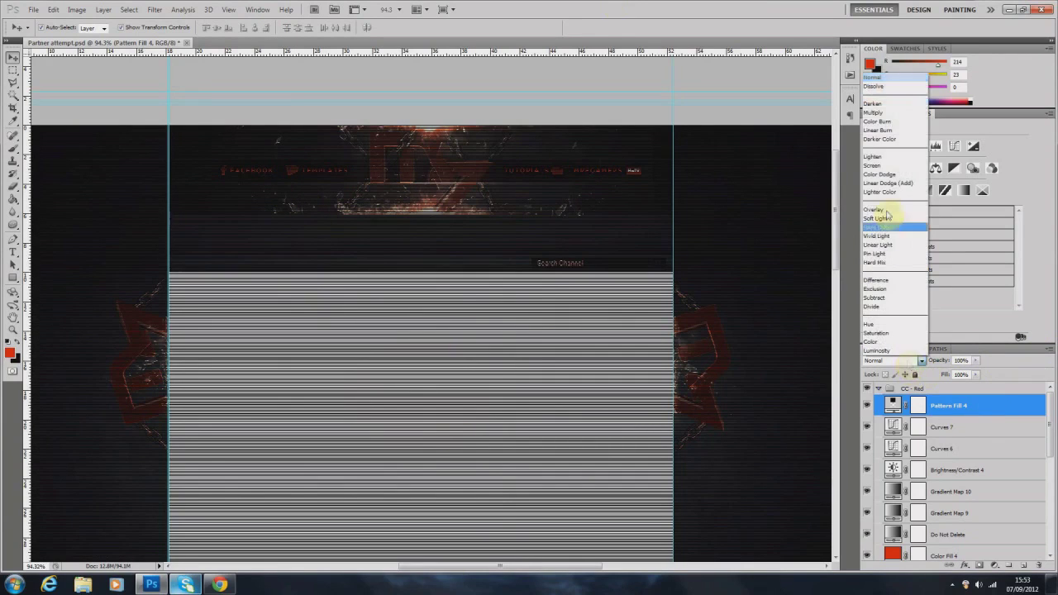
pyautogui.click(886, 213)
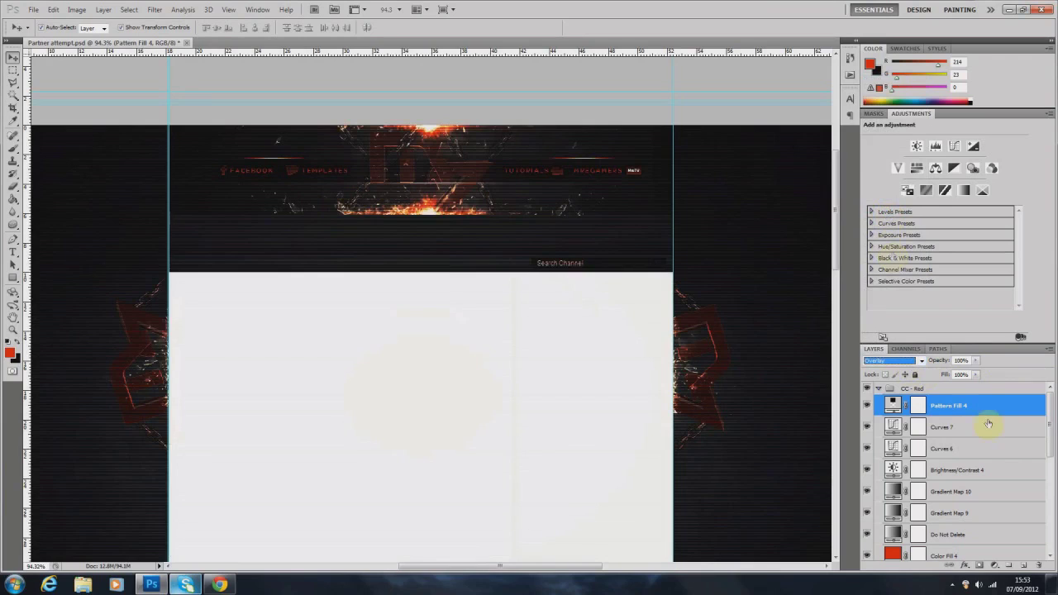
pyautogui.click(961, 361)
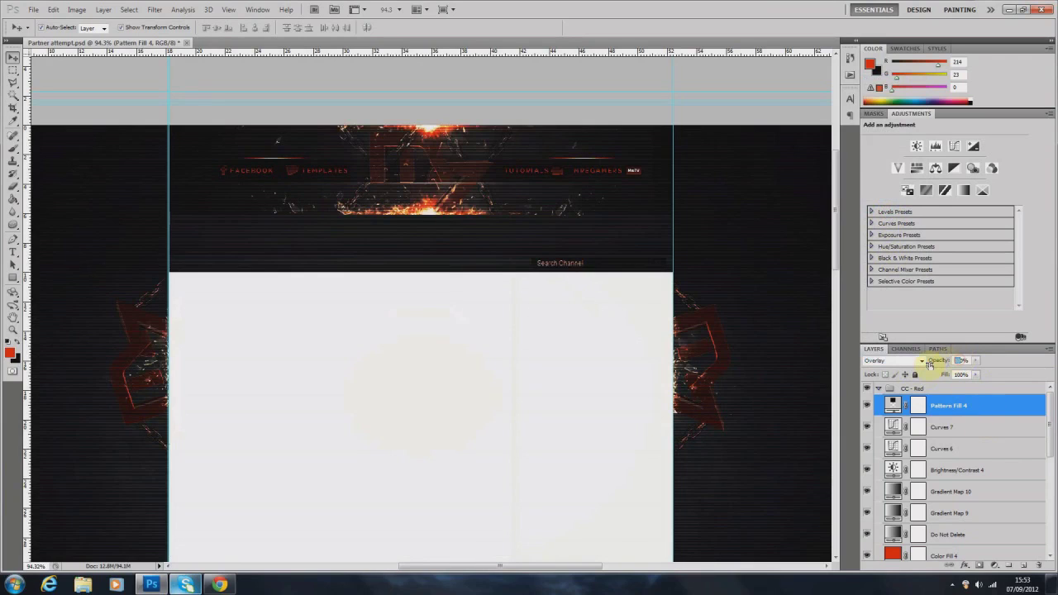
pyautogui.write('0')
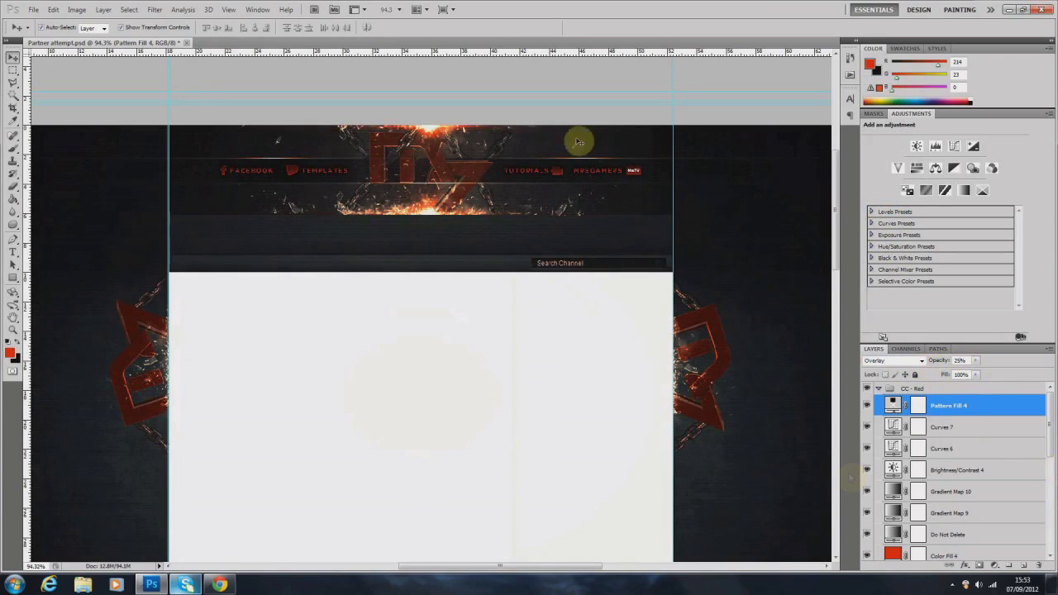
pyautogui.click(237, 75)
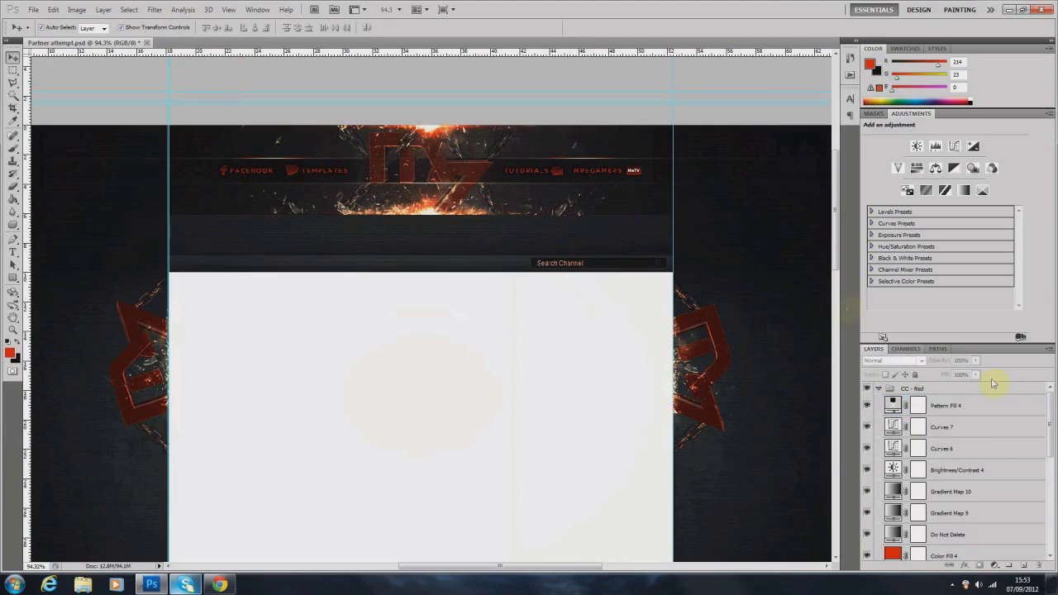
# Create a new empty layer above the pattern fill and ready the Brush tool with white (ffffff) as foreground colour
pyautogui.click(996, 407)
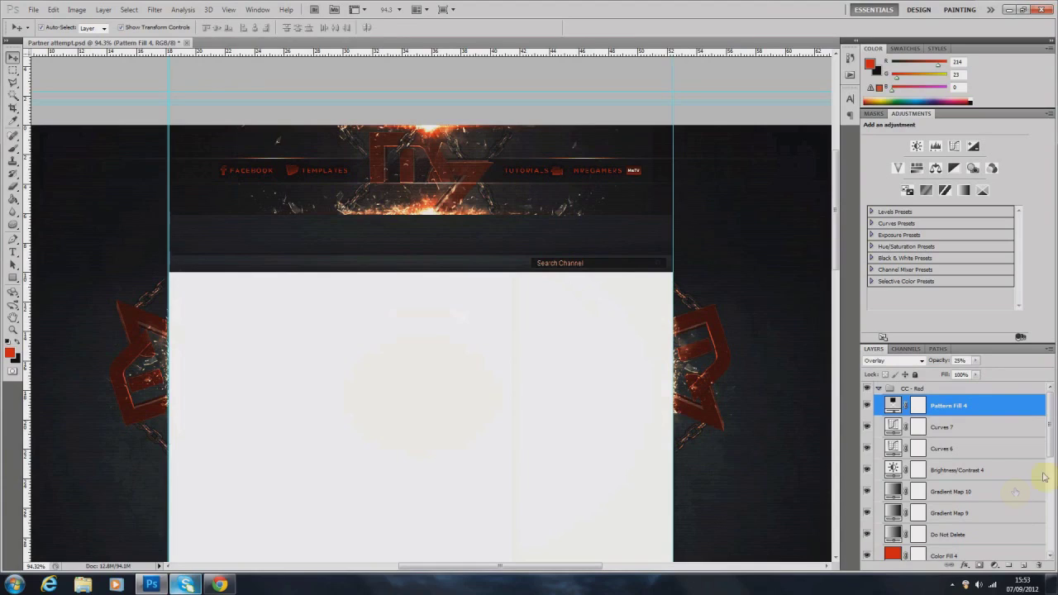
pyautogui.click(1024, 569)
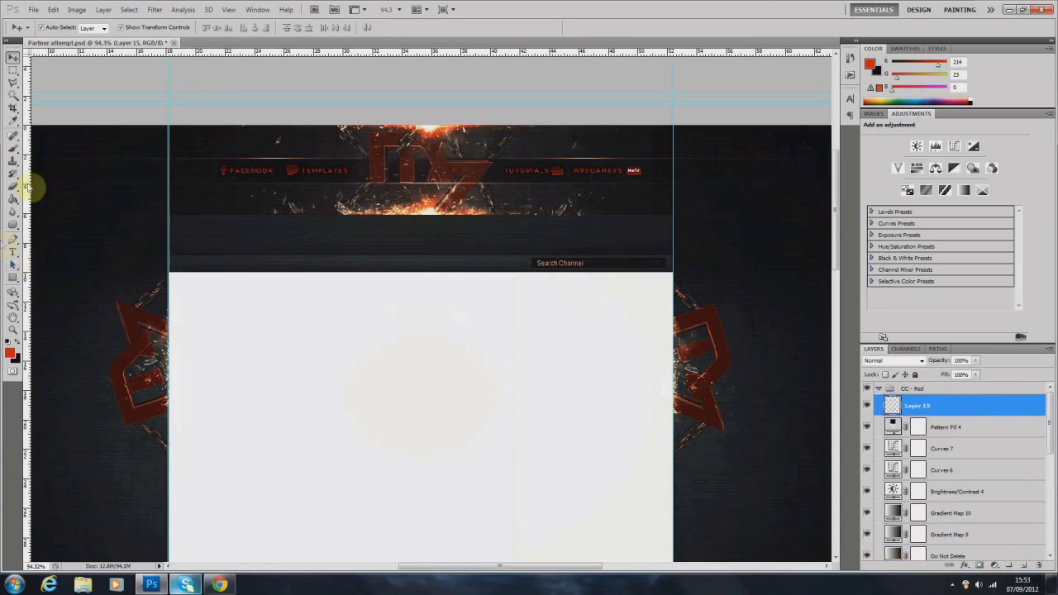
pyautogui.click(14, 149)
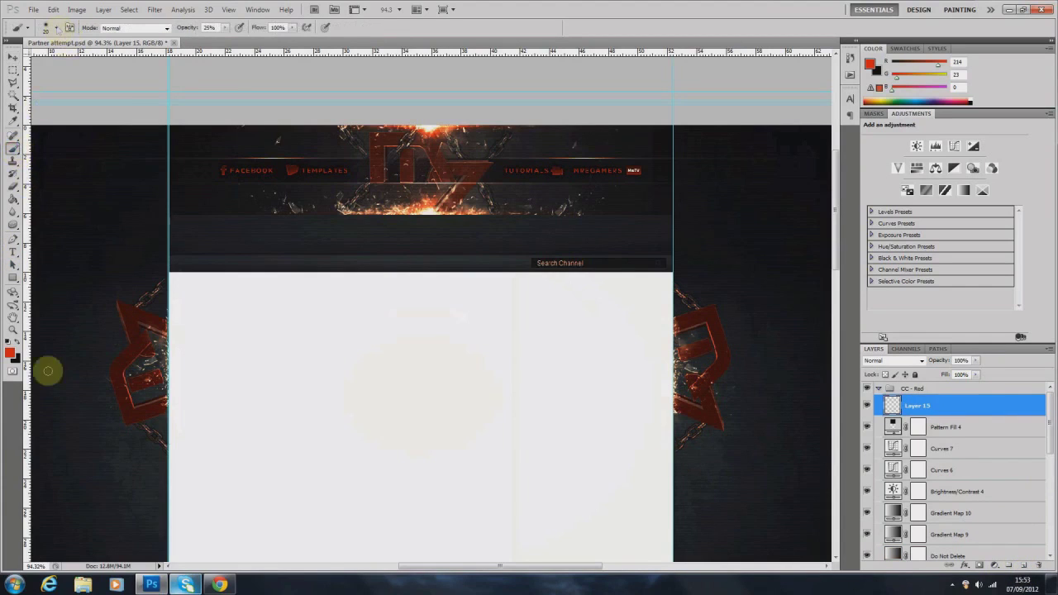
pyautogui.click(10, 356)
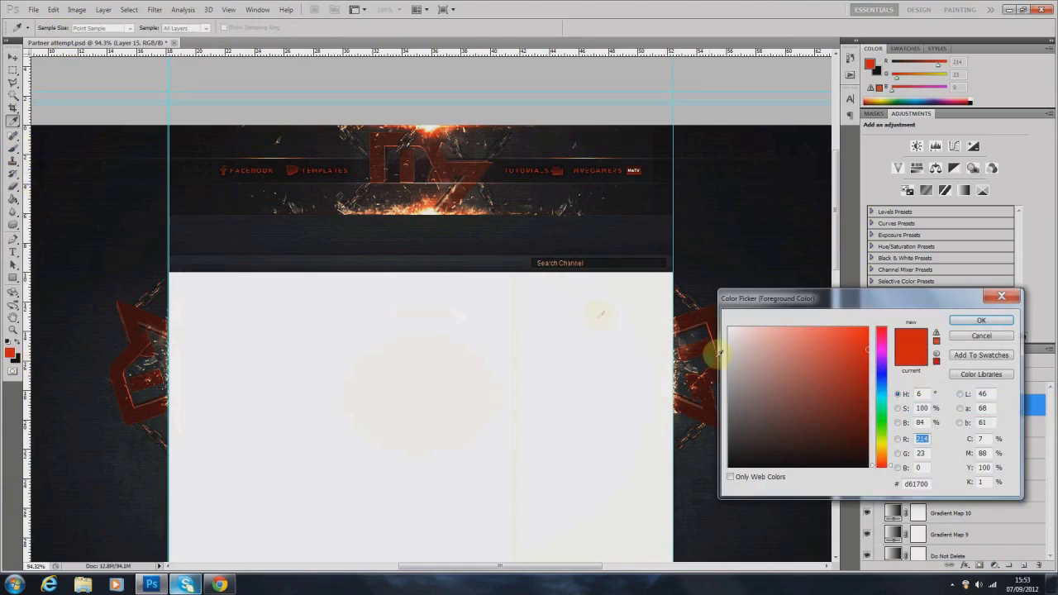
pyautogui.moveTo(745, 349)
pyautogui.mouseDown()
pyautogui.moveTo(684, 344)
pyautogui.moveTo(679, 319)
pyautogui.mouseUp()
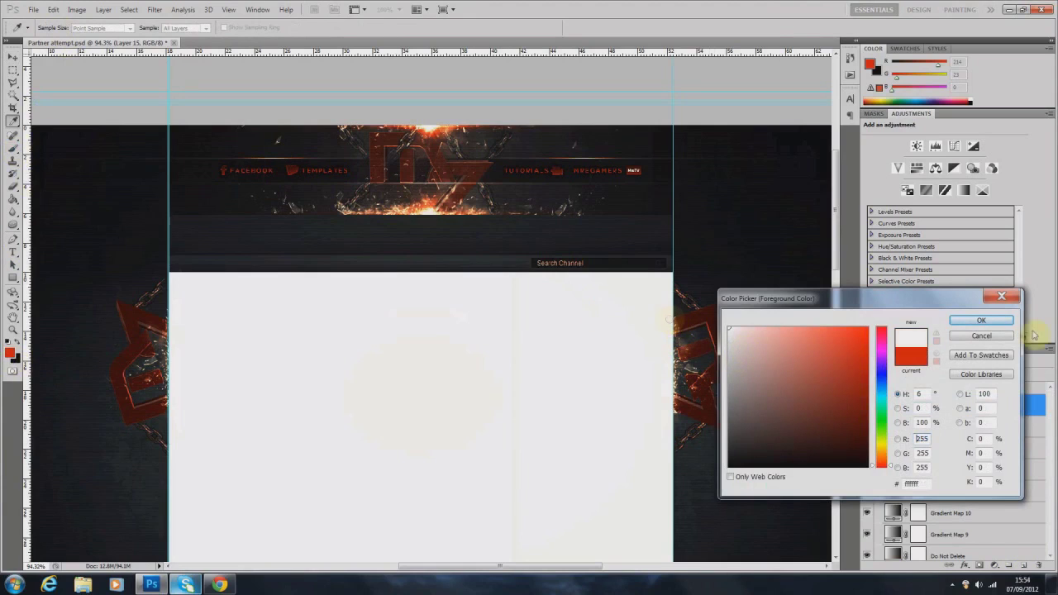
pyautogui.click(1002, 323)
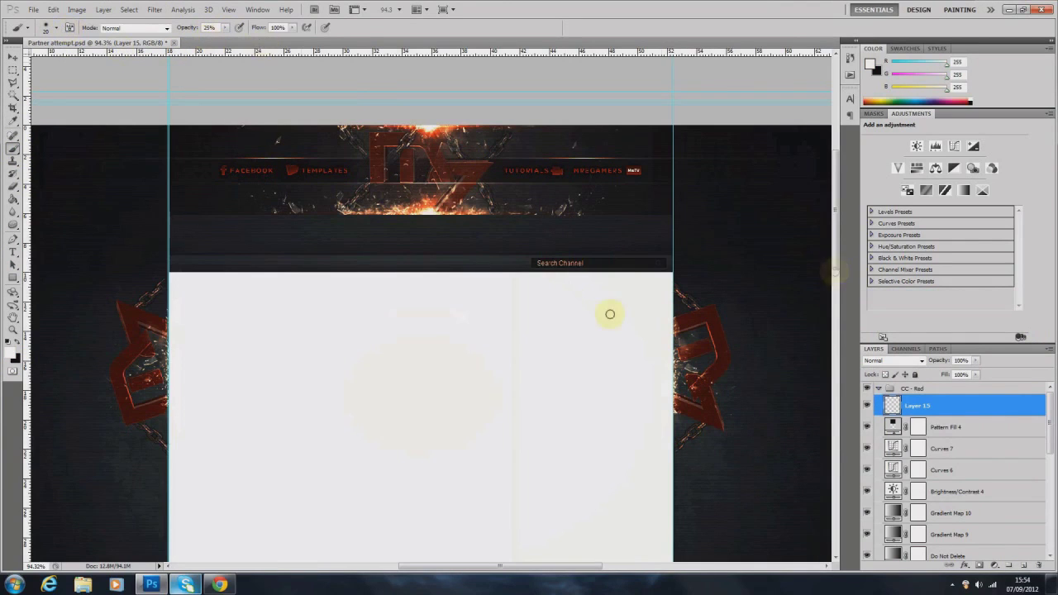
# Paint soft white strokes at 25% brush opacity over the Facebook, Templates, Tutorials and MreGamers labels and their icons in the header
pyautogui.scroll(2, 262, 134)
pyautogui.scroll(5, 217, 131)
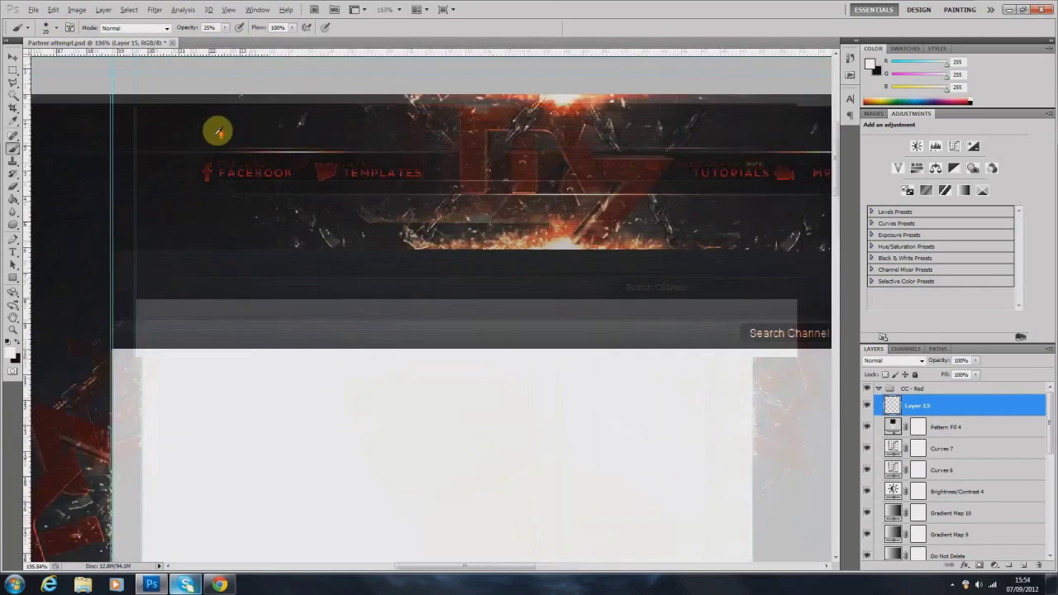
pyautogui.moveTo(116, 159)
pyautogui.mouseDown()
pyautogui.moveTo(218, 177)
pyautogui.moveTo(239, 171)
pyautogui.moveTo(159, 162)
pyautogui.moveTo(181, 161)
pyautogui.moveTo(150, 161)
pyautogui.moveTo(165, 171)
pyautogui.moveTo(116, 167)
pyautogui.moveTo(256, 163)
pyautogui.mouseUp()
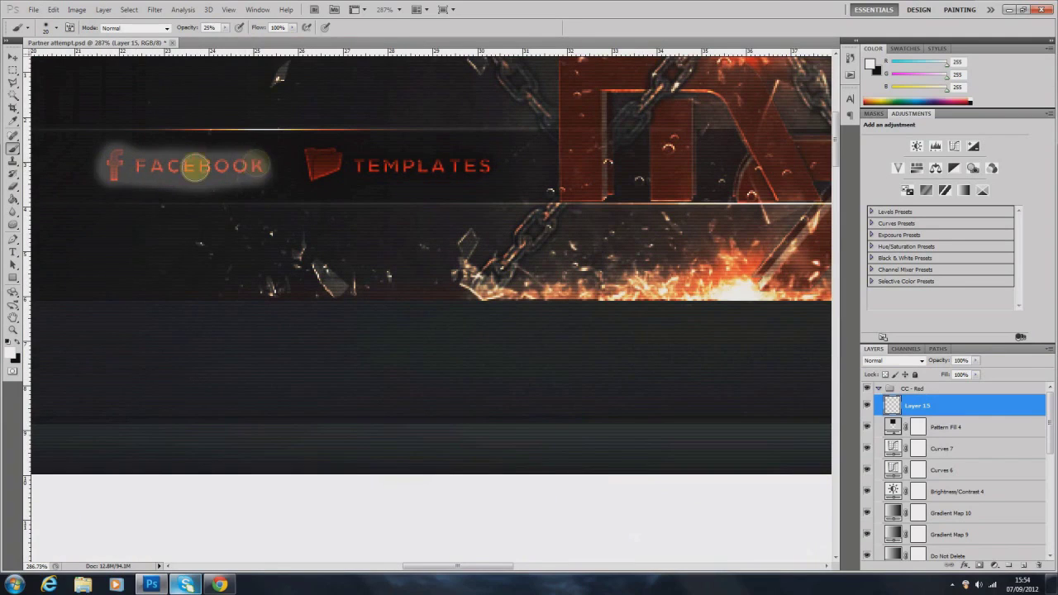
pyautogui.moveTo(314, 166)
pyautogui.mouseDown()
pyautogui.moveTo(485, 166)
pyautogui.moveTo(437, 163)
pyautogui.mouseUp()
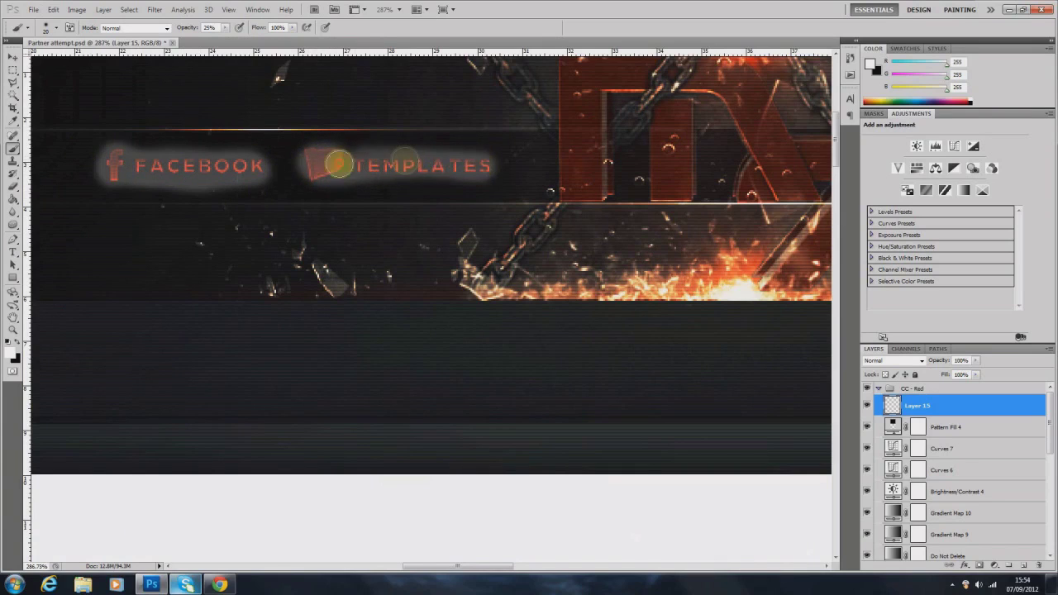
pyautogui.moveTo(417, 568); pyautogui.dragTo(497, 567)
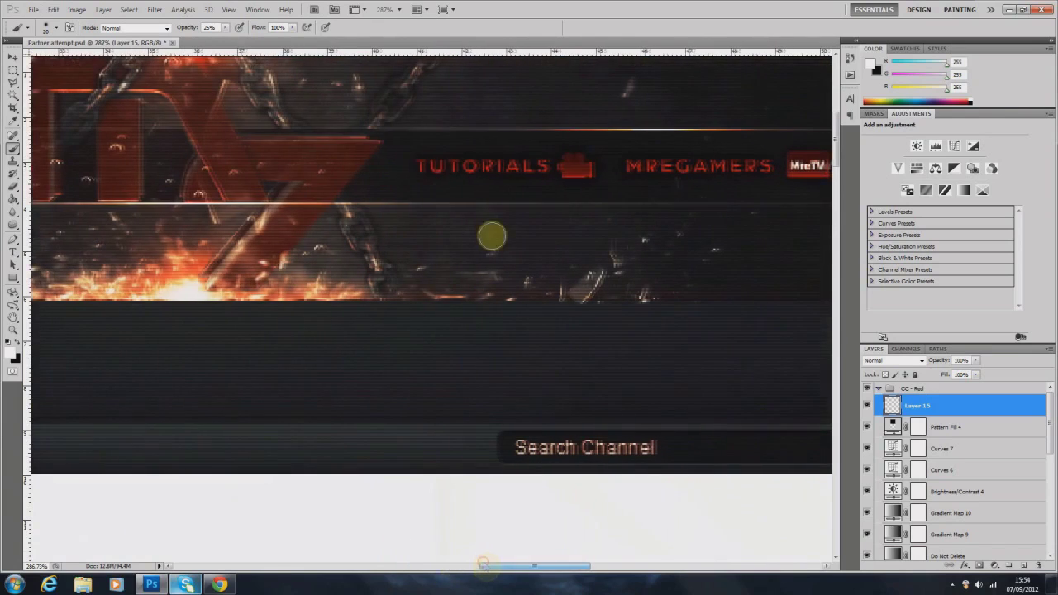
pyautogui.moveTo(418, 165); pyautogui.dragTo(574, 162)
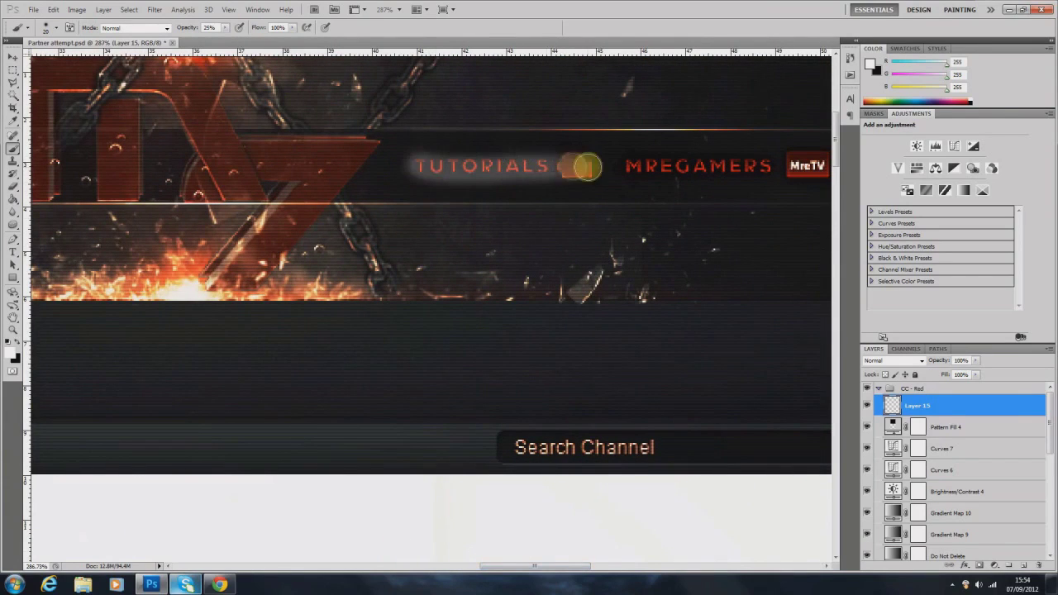
pyautogui.moveTo(484, 566); pyautogui.dragTo(518, 567)
pyautogui.moveTo(390, 168)
pyautogui.mouseDown()
pyautogui.moveTo(587, 164)
pyautogui.moveTo(503, 157)
pyautogui.mouseUp()
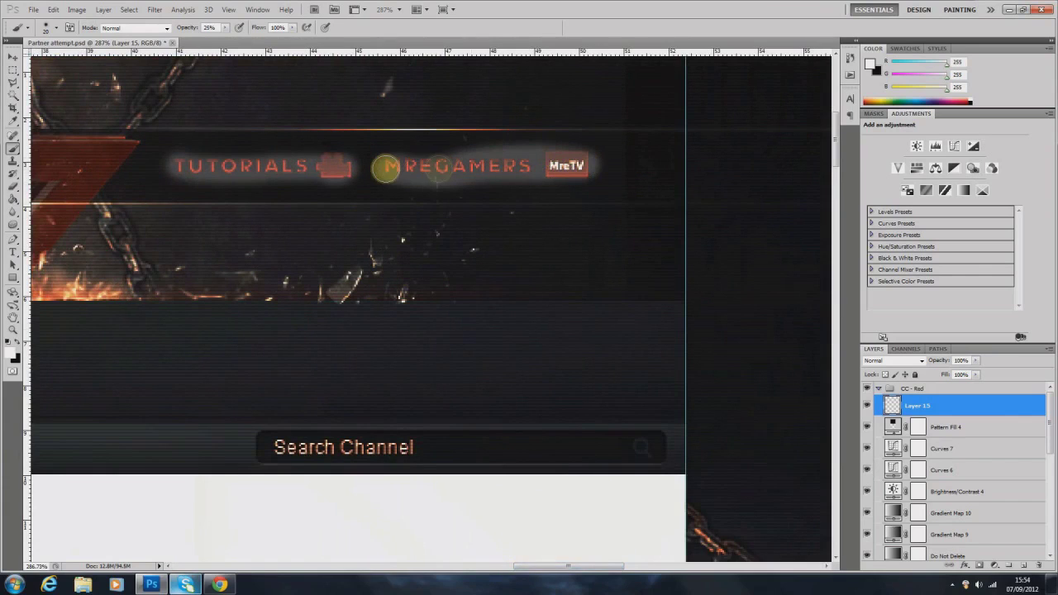
# Set the painted highlight layer's blend mode to Overlay, trying Linear Light as an alternative
pyautogui.click(912, 364)
pyautogui.click(883, 214)
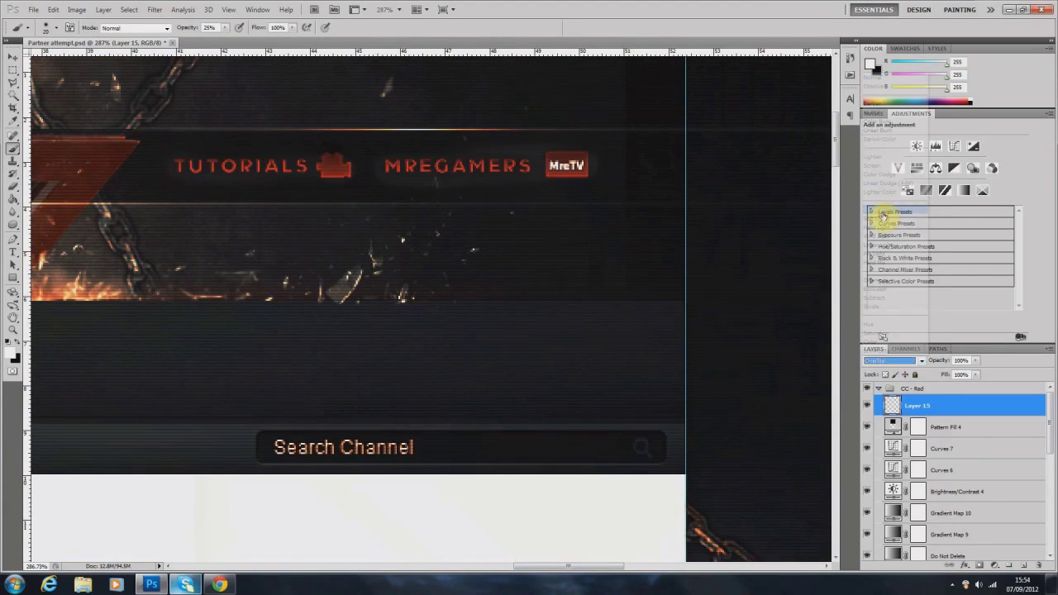
pyautogui.click(13, 56)
pyautogui.hotkey('shift', 'alt', 'j')
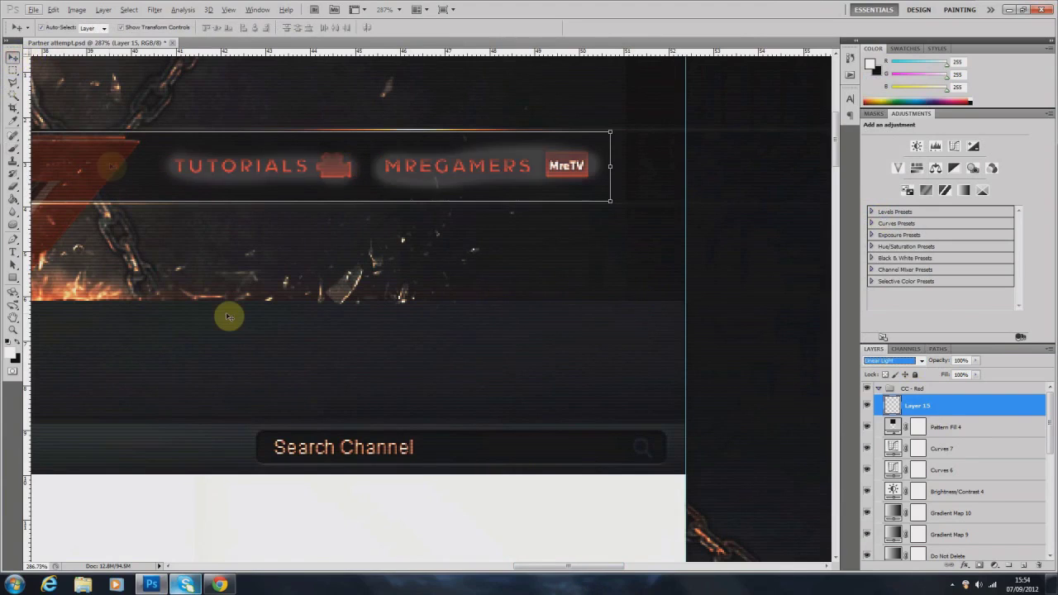
pyautogui.hotkey('alt', '[')
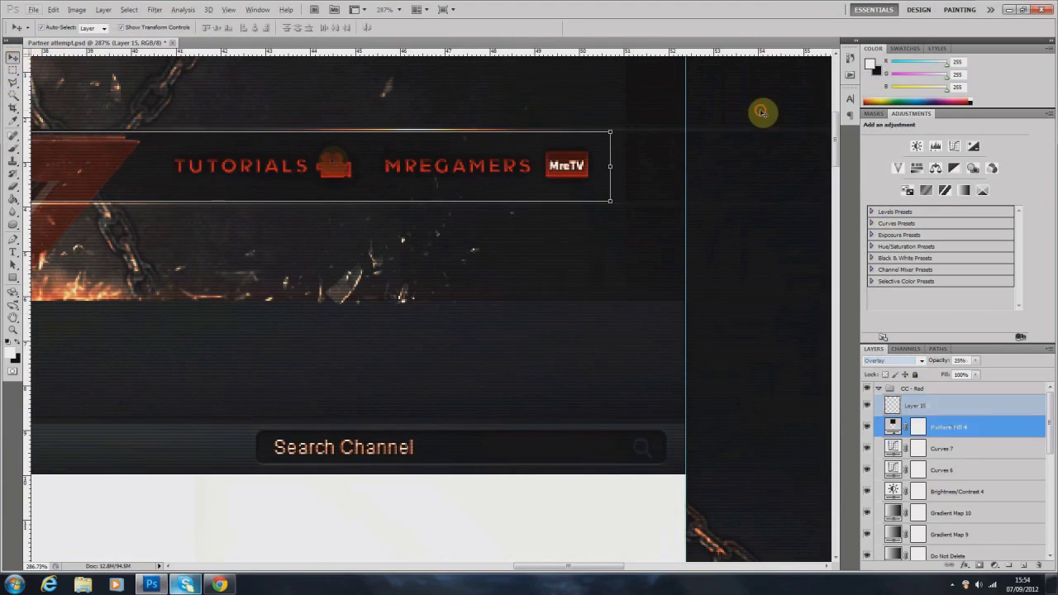
pyautogui.scroll(-1, 727, 229)
pyautogui.scroll(-5, 728, 229)
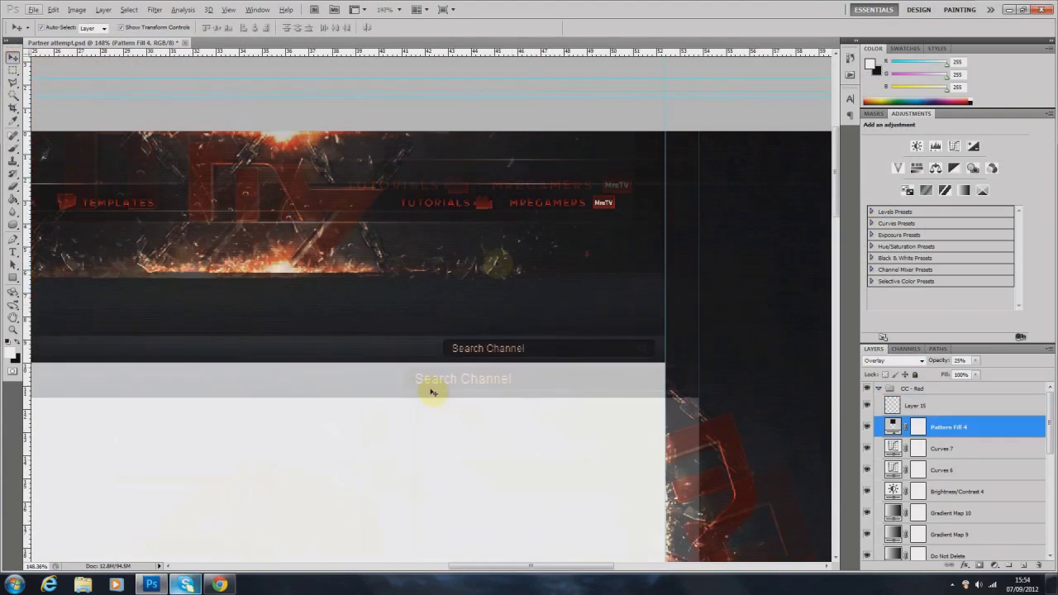
pyautogui.moveTo(523, 567); pyautogui.dragTo(491, 570)
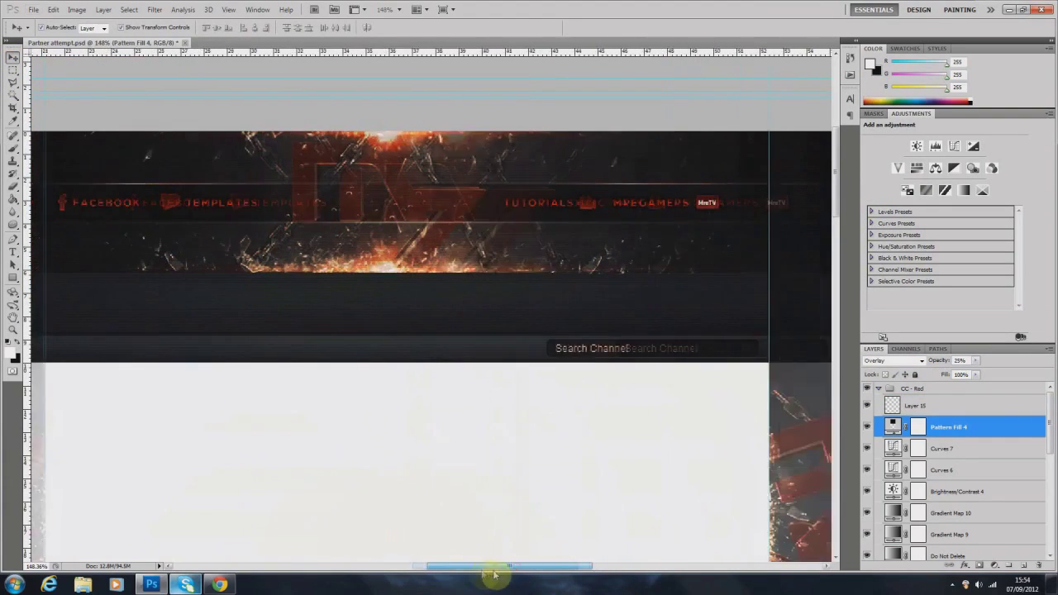
# Duplicate the painted highlight layer twice, lower the top copy's opacity to about 52%, and deselect the layers
pyautogui.click(988, 404)
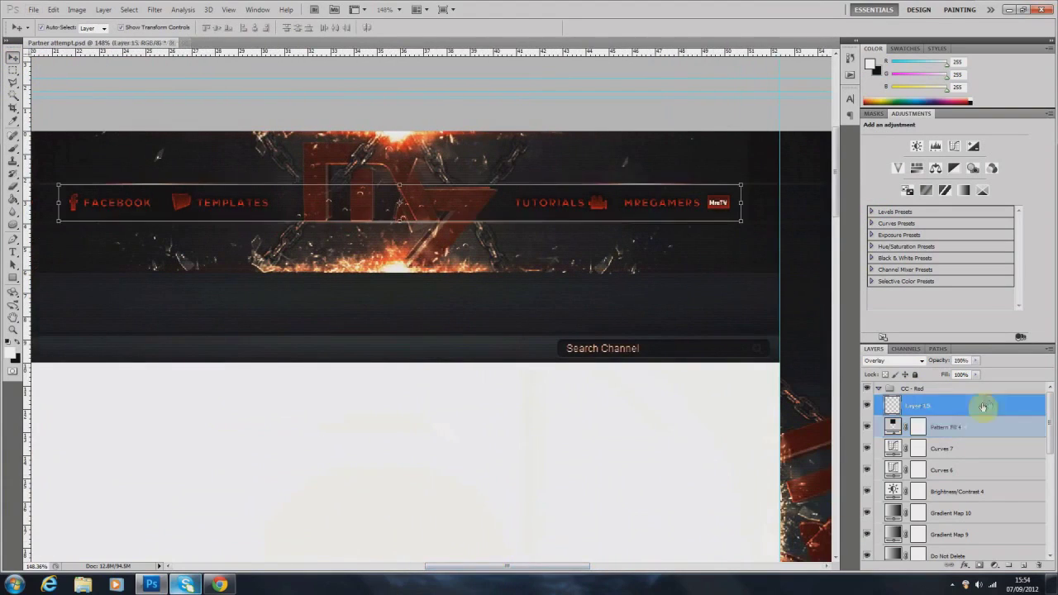
pyautogui.hotkey('ctrl', 'j')
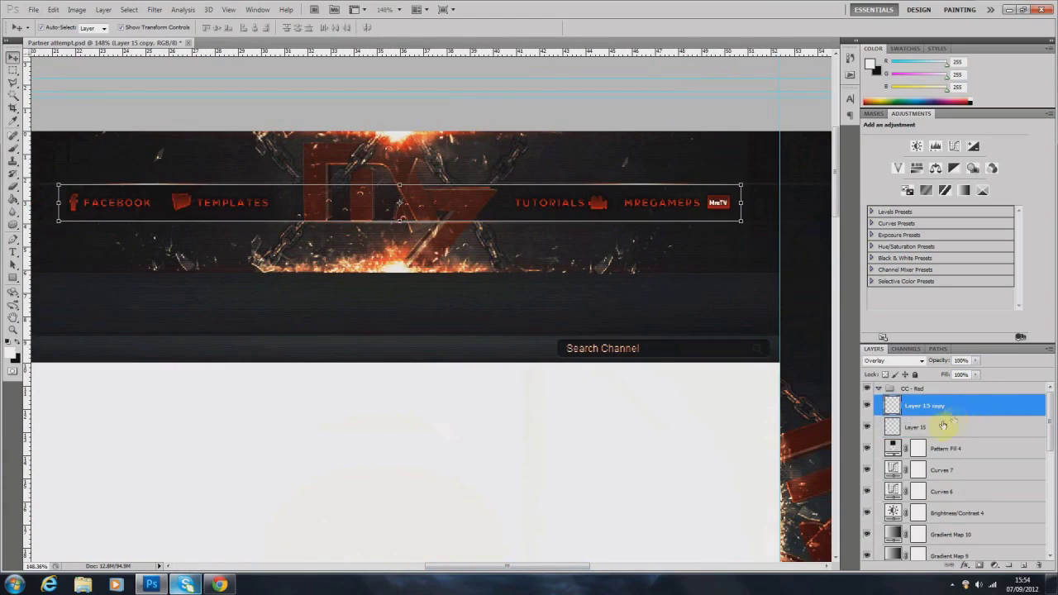
pyautogui.hotkey('ctrl', 'j')
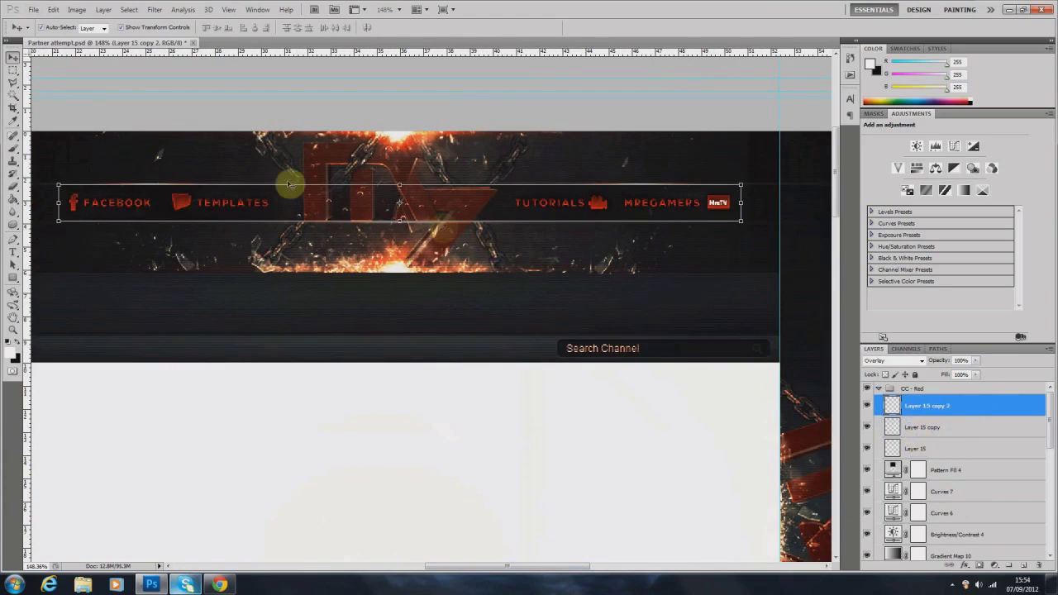
pyautogui.click(966, 427)
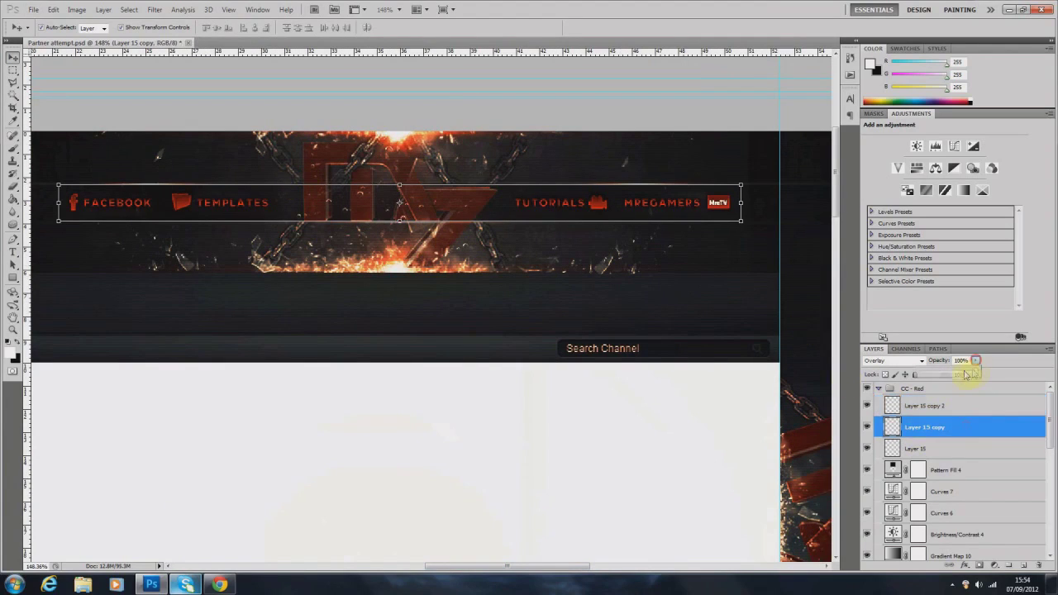
pyautogui.click(949, 406)
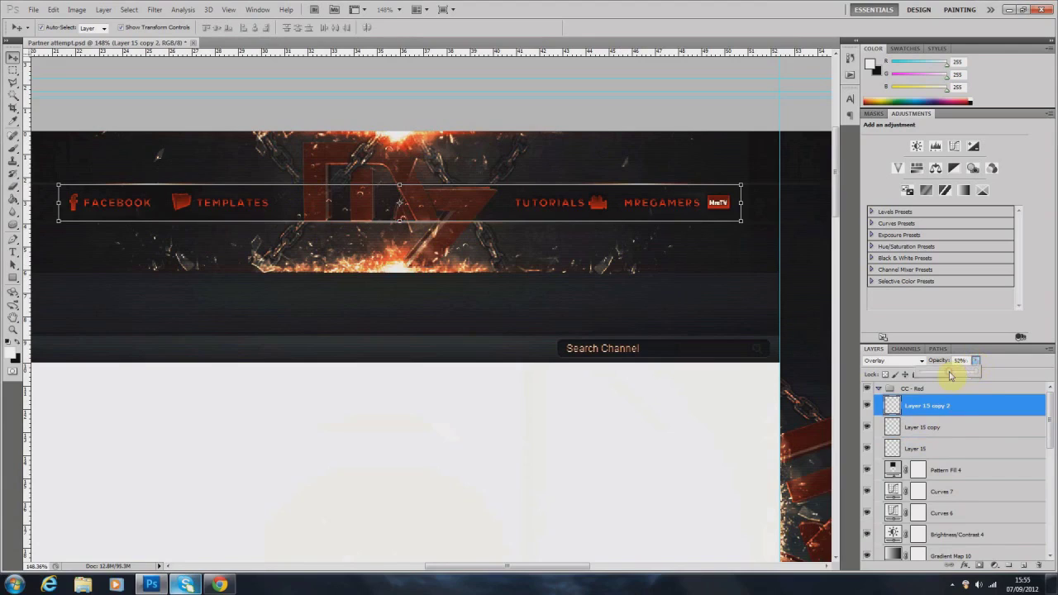
pyautogui.click(491, 73)
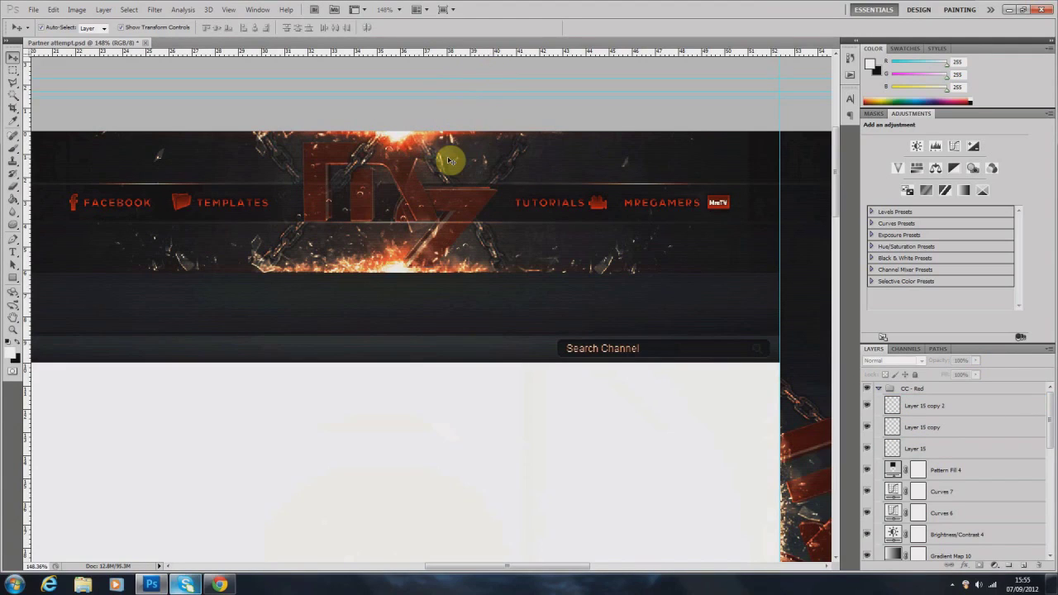
pyautogui.scroll(-3, 212, 113)
pyautogui.moveTo(488, 572); pyautogui.dragTo(455, 570)
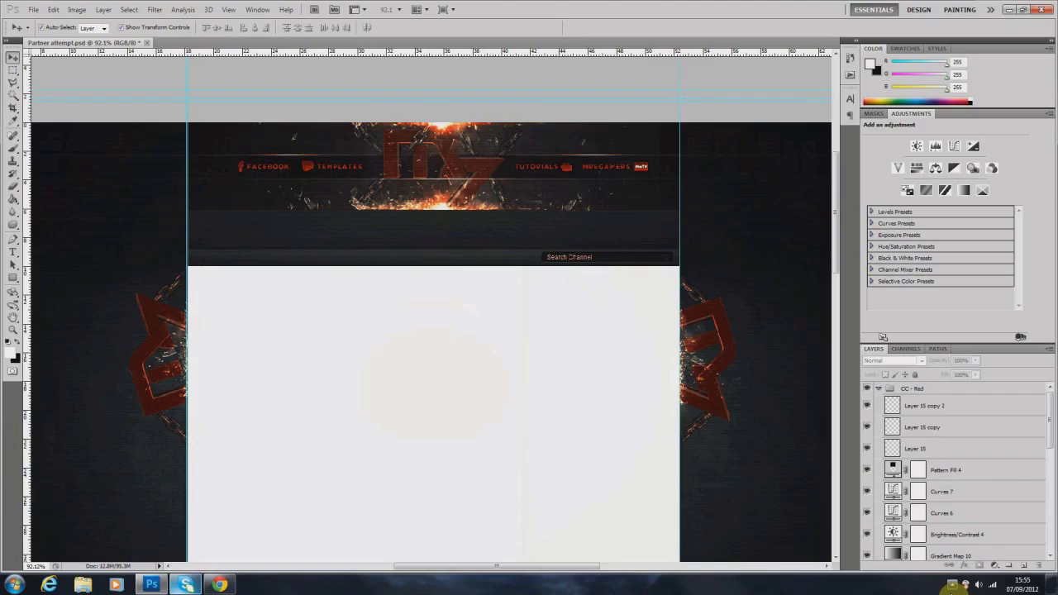
pyautogui.click(954, 587)
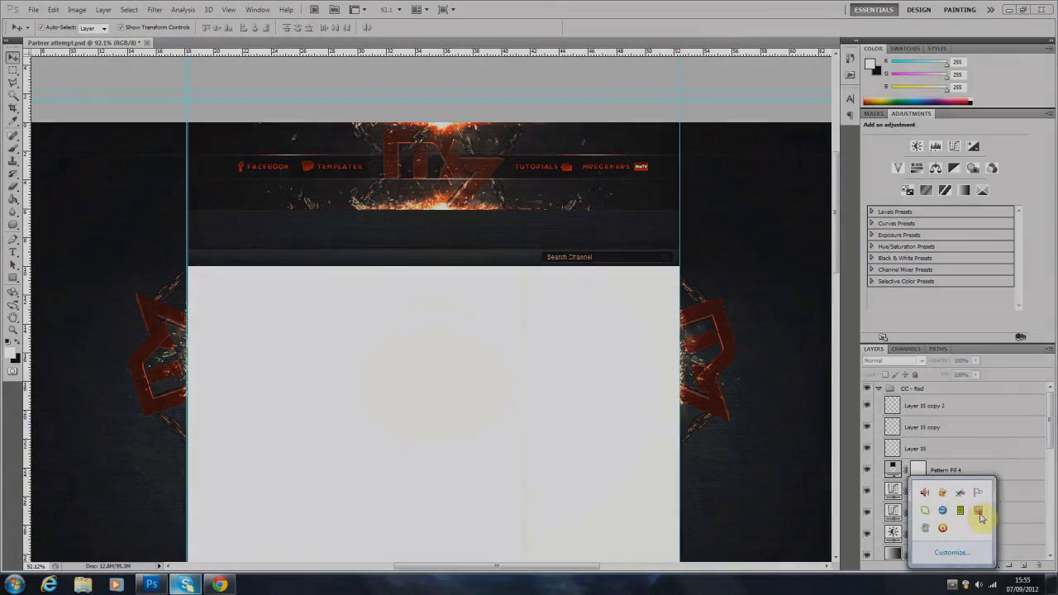
pyautogui.rightClick(980, 518)
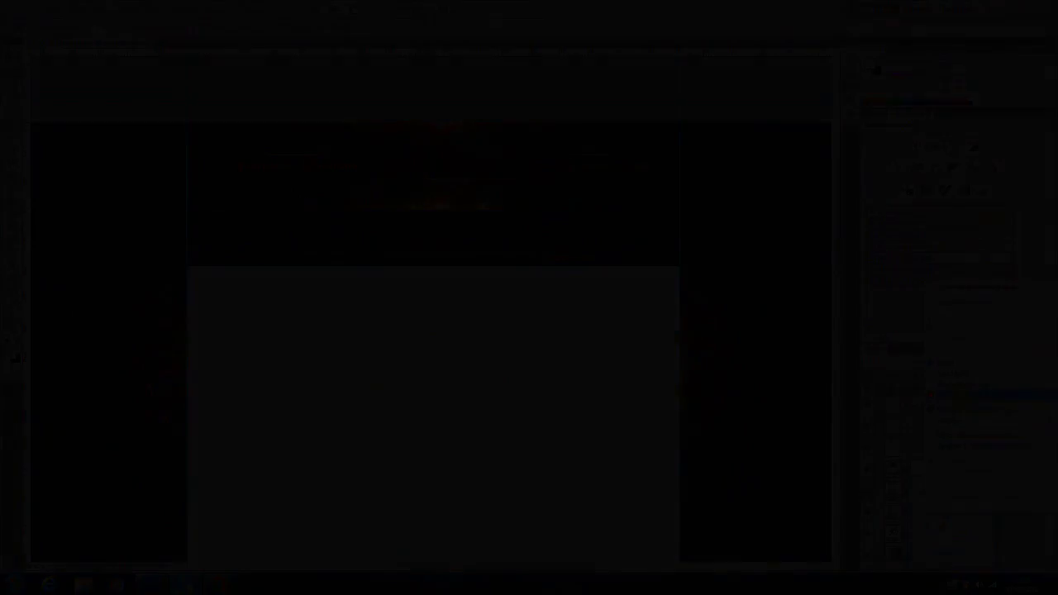